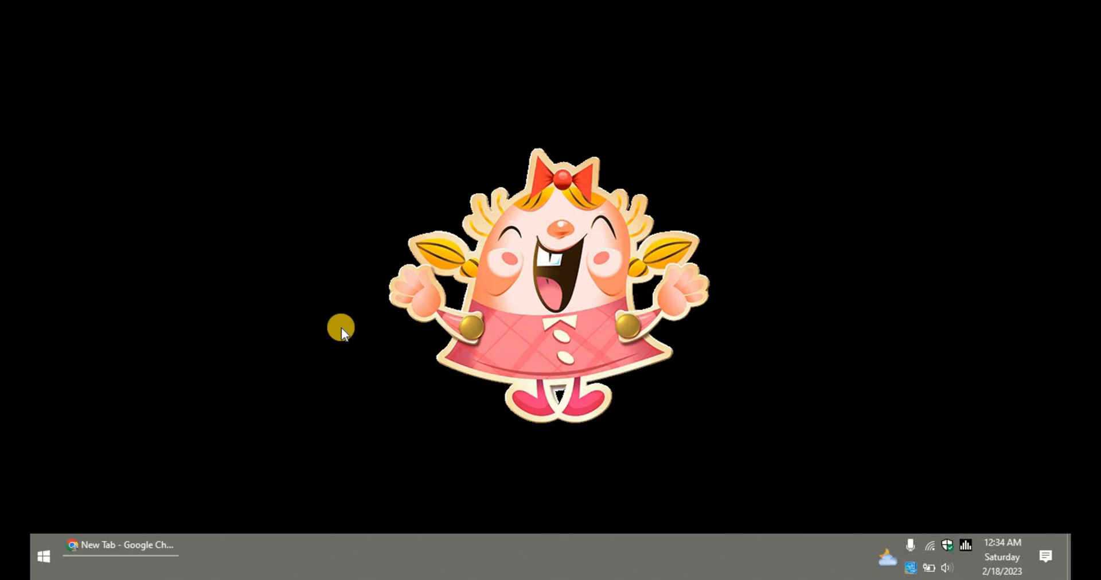
- Switch to the Chrome window and load sheets.google.com in the empty new tab
click(146, 542)
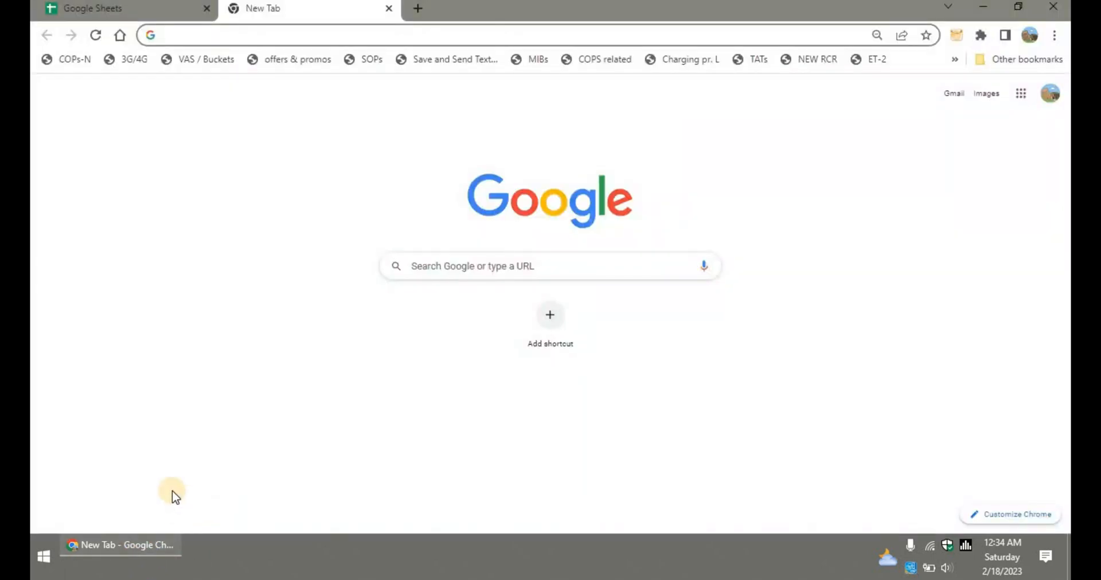
click(200, 36)
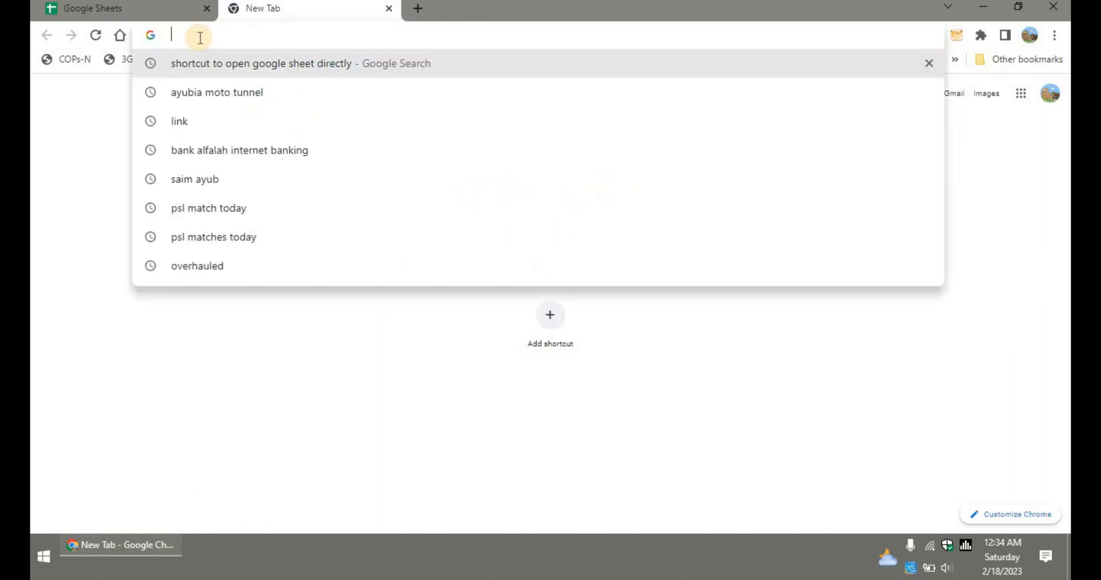
text(sheet0)
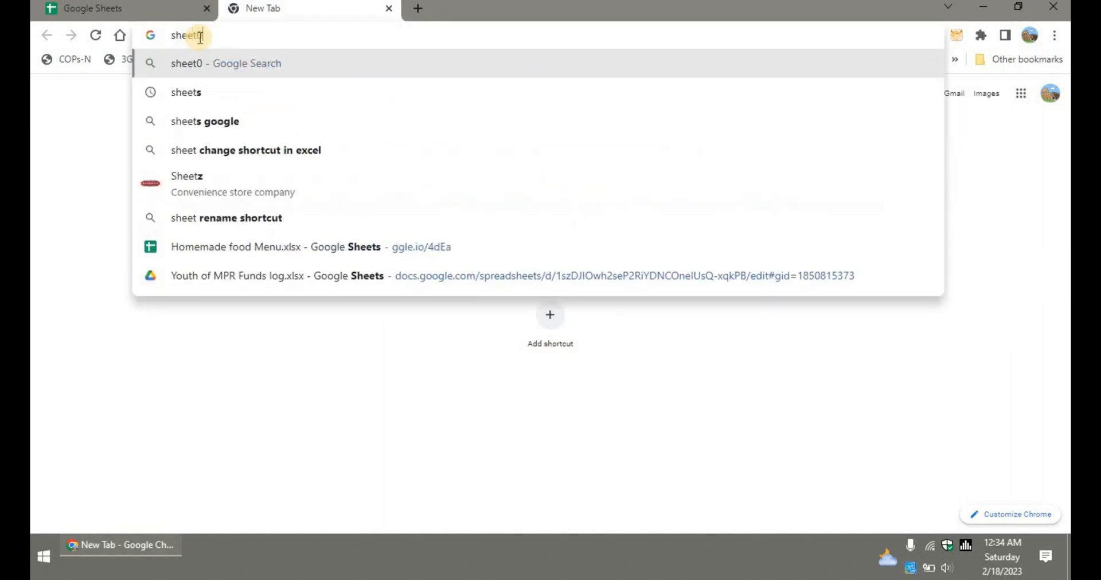
key(BackSpace)
text(s.goo)
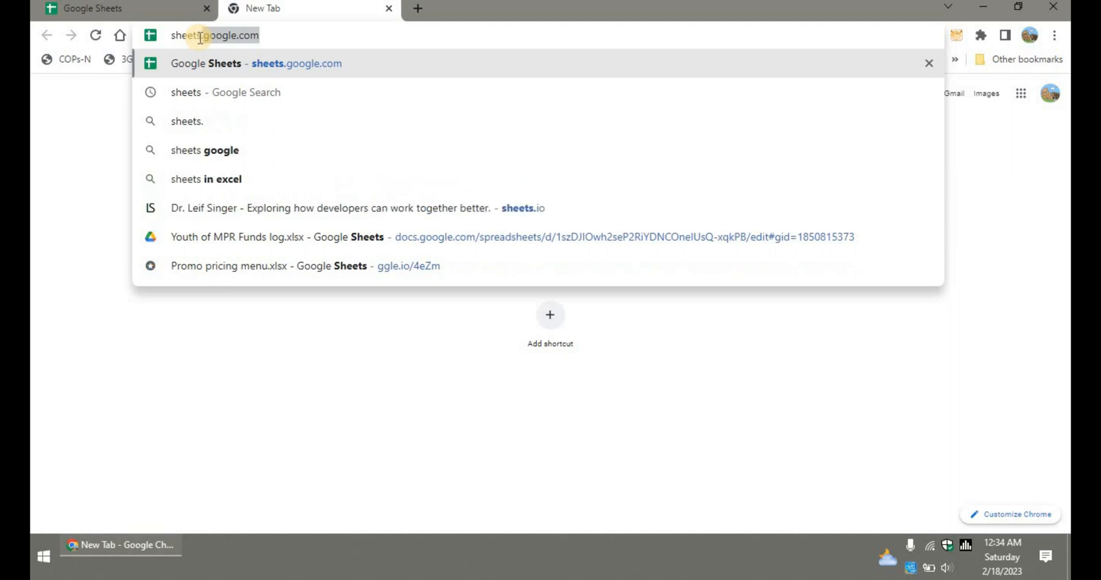
text(g)
key(BackSpace)
text(ogle.com)
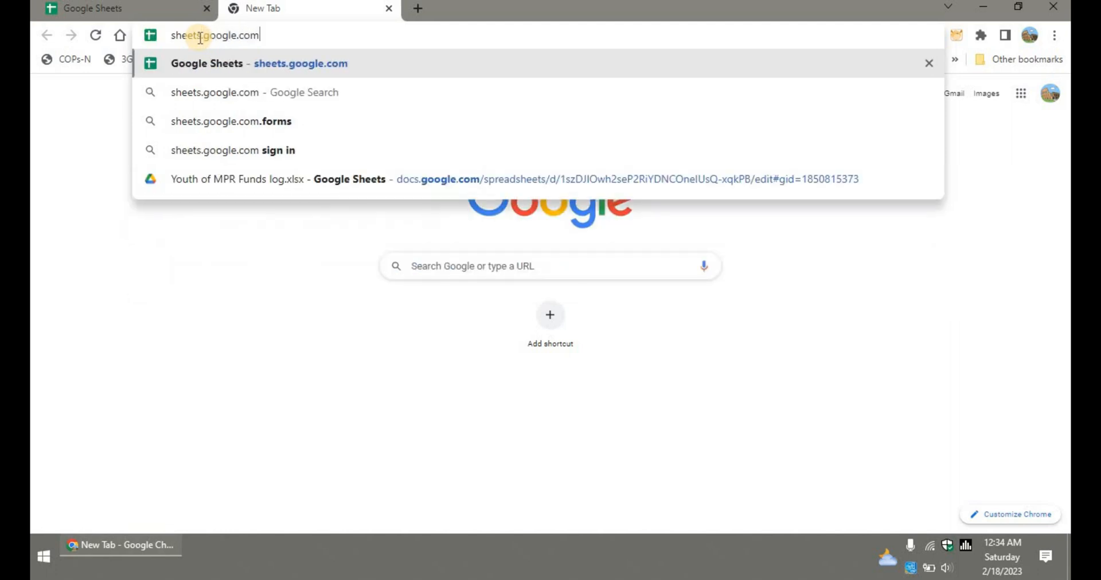
key(Return)
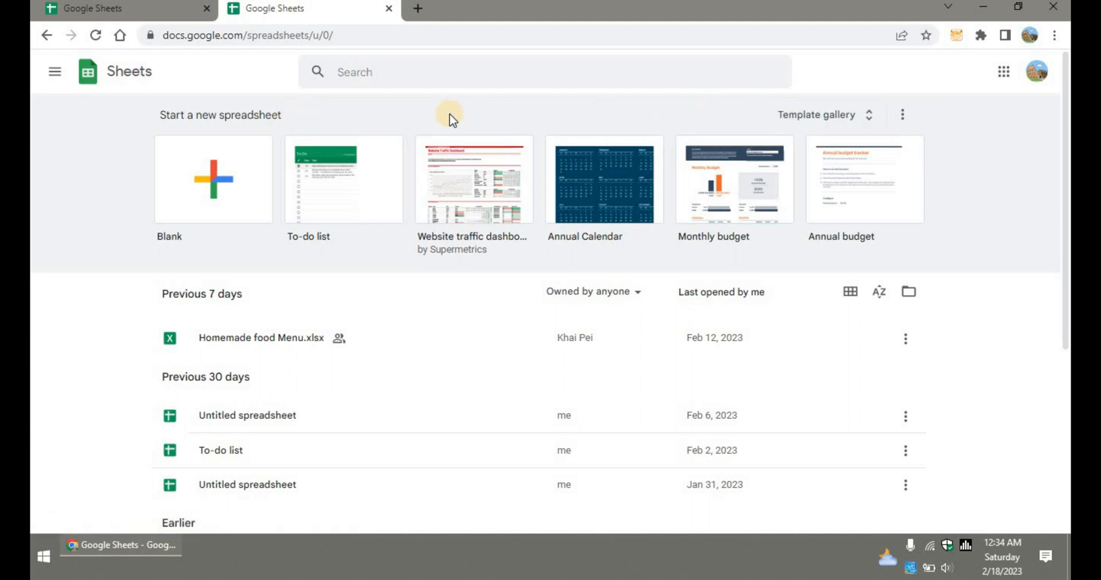
- Look through the recent files on the Sheets home page and create a blank spreadsheet
scroll(520, 309, down, 3)
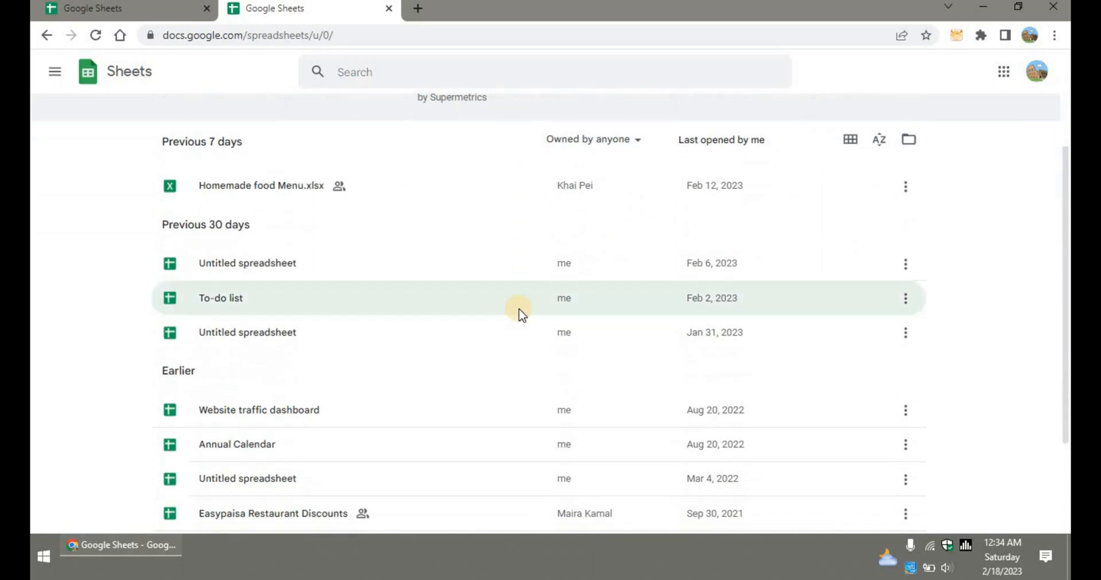
scroll(518, 312, down, 2)
scroll(511, 314, down, 1)
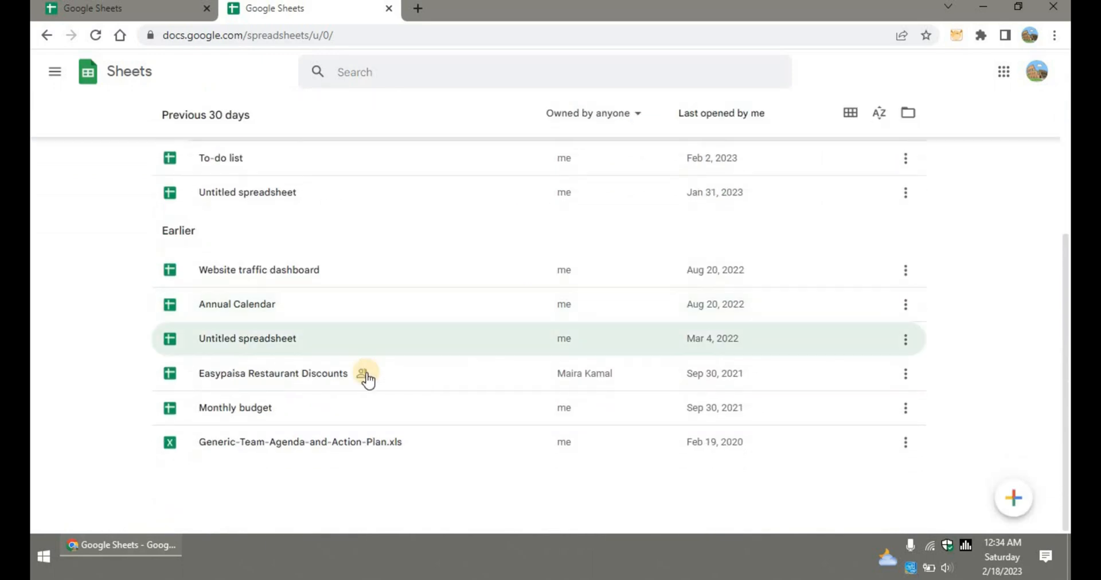
scroll(332, 258, up, 5)
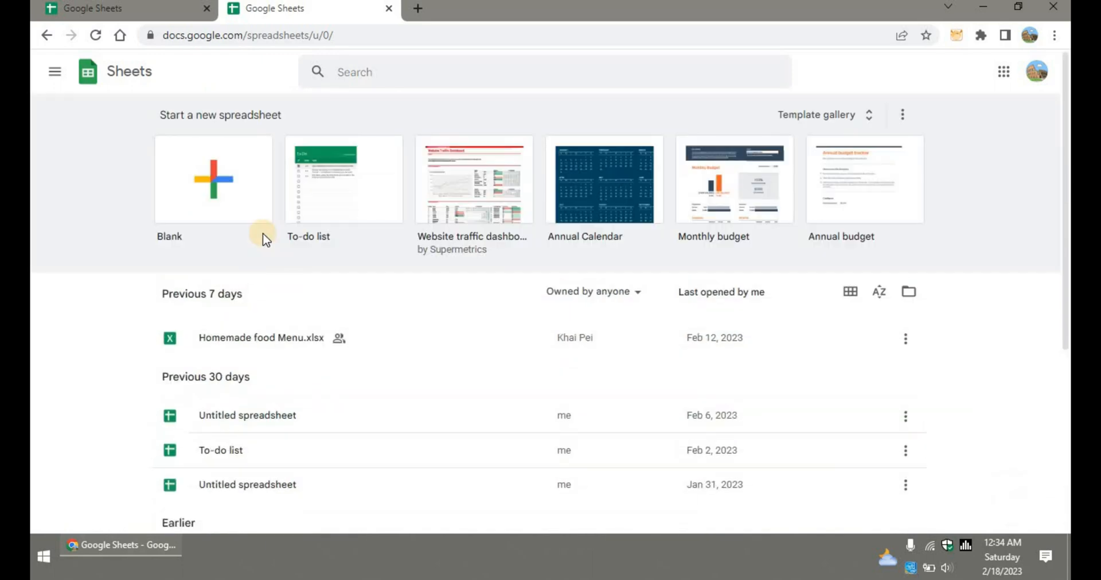
click(221, 198)
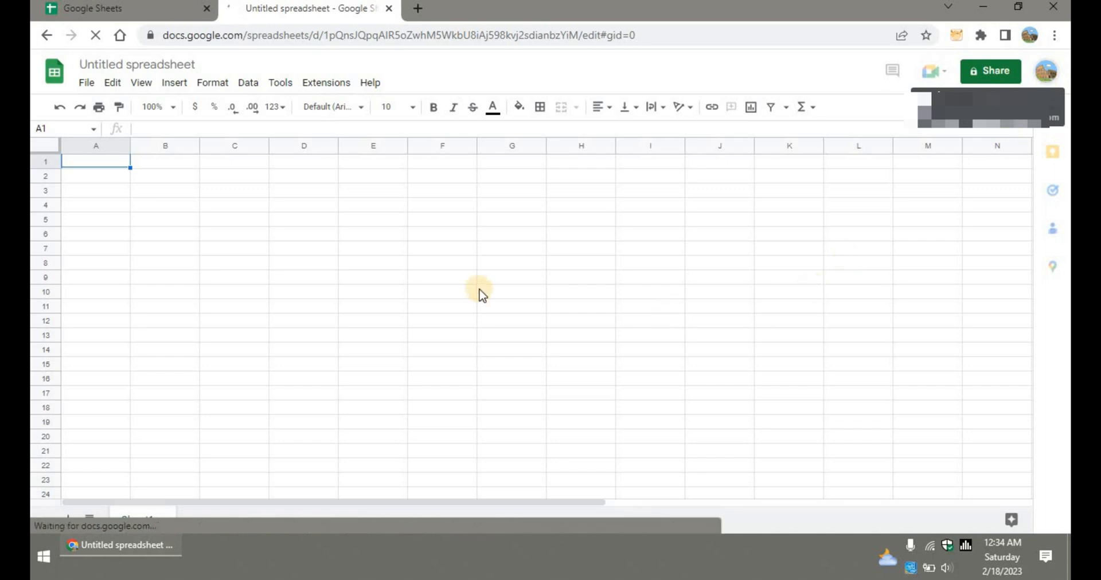
- Enter the title "XYZ Resturant" in cell B2 of the blank sheet
click(164, 207)
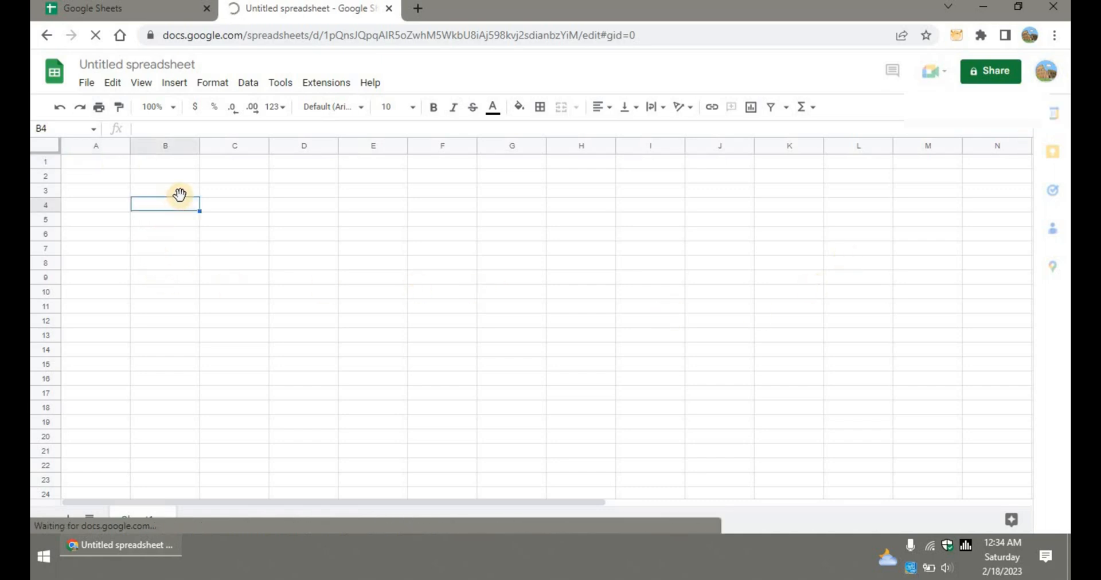
click(160, 176)
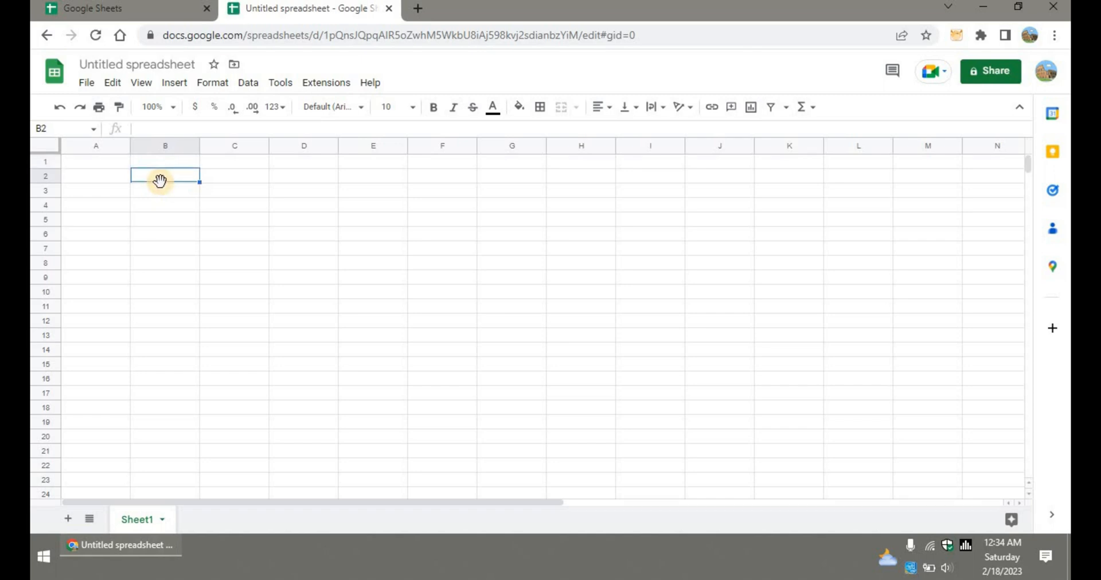
text(XYZ)
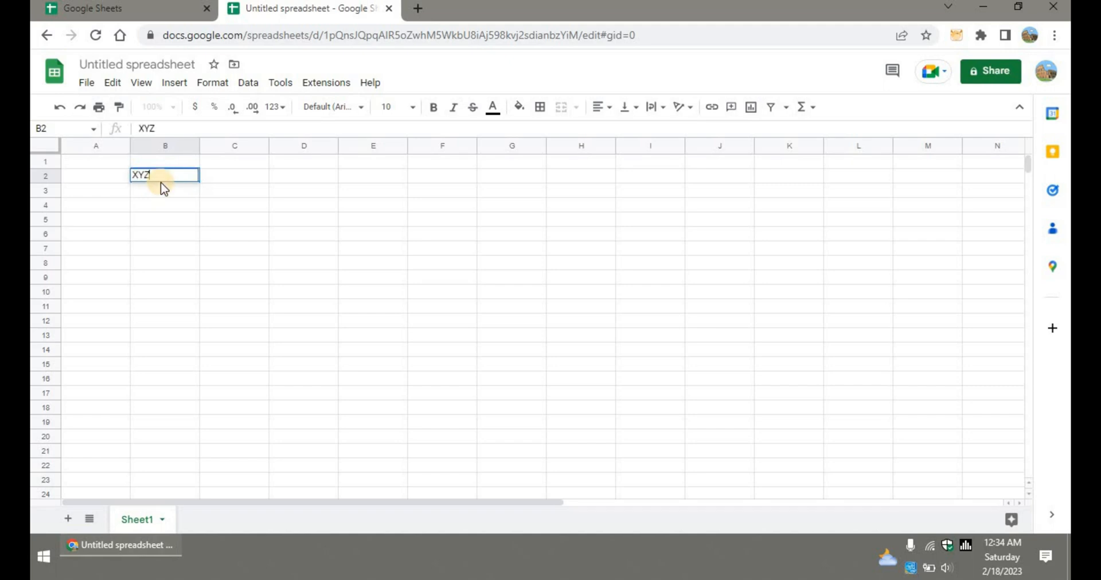
text( Resturant)
key(Return)
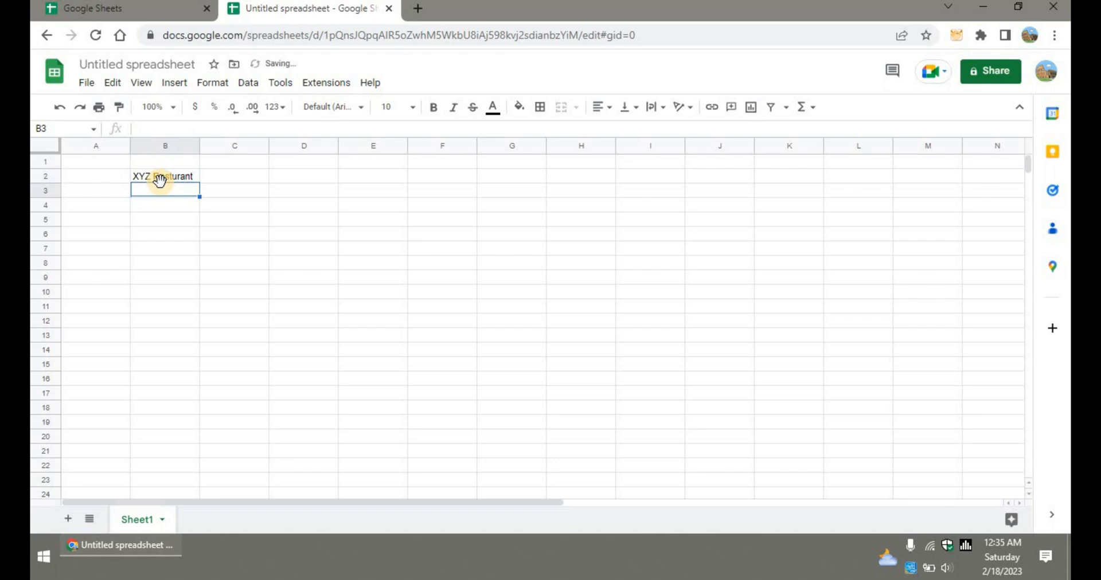
key(Up)
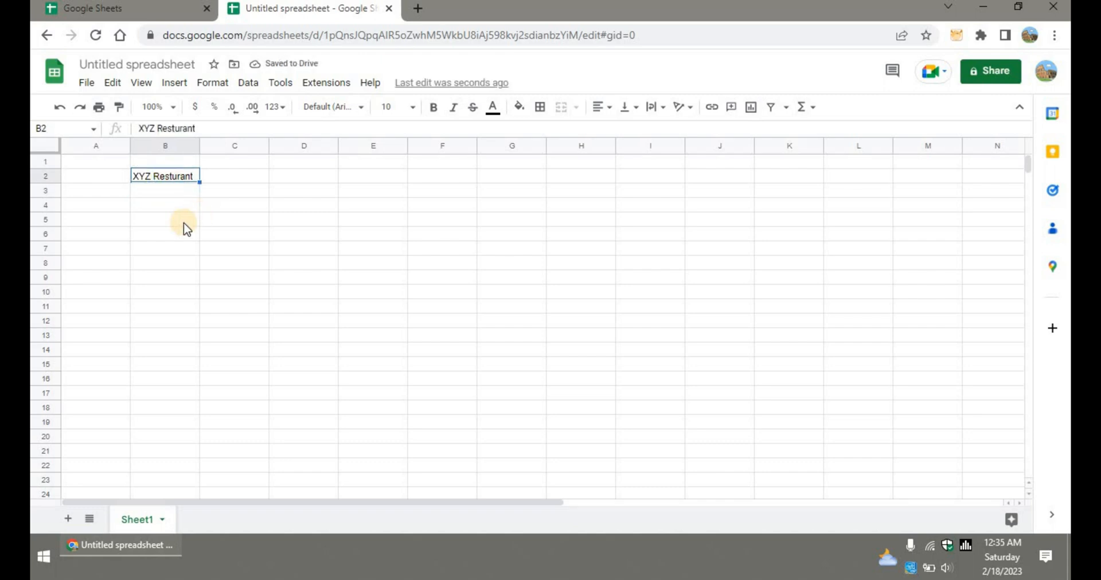
- Enter the section heading "Product Information" in cell B6
click(173, 235)
text(Pro)
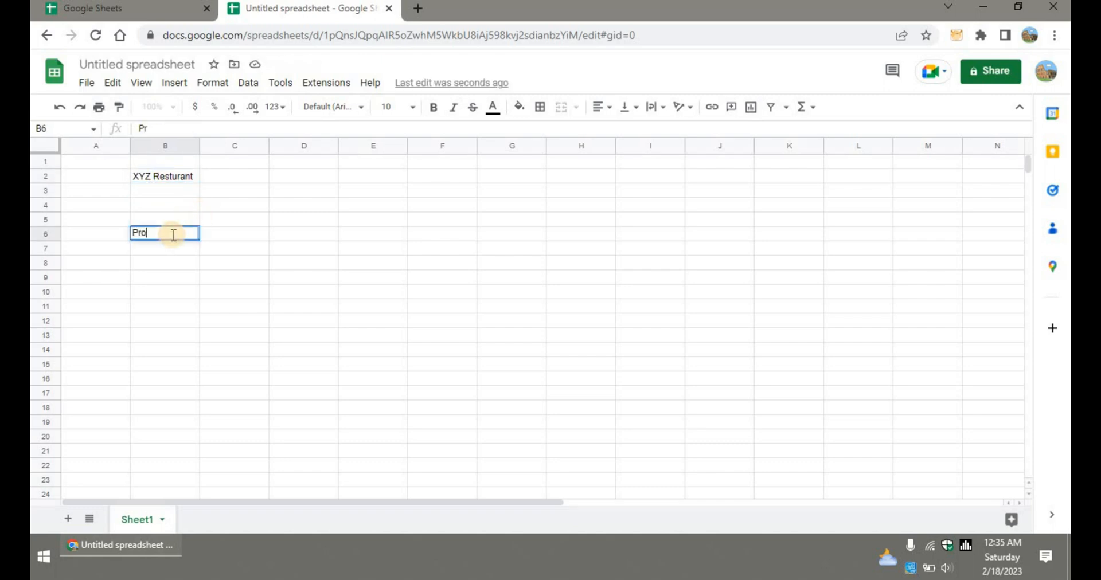
text(duct Informa)
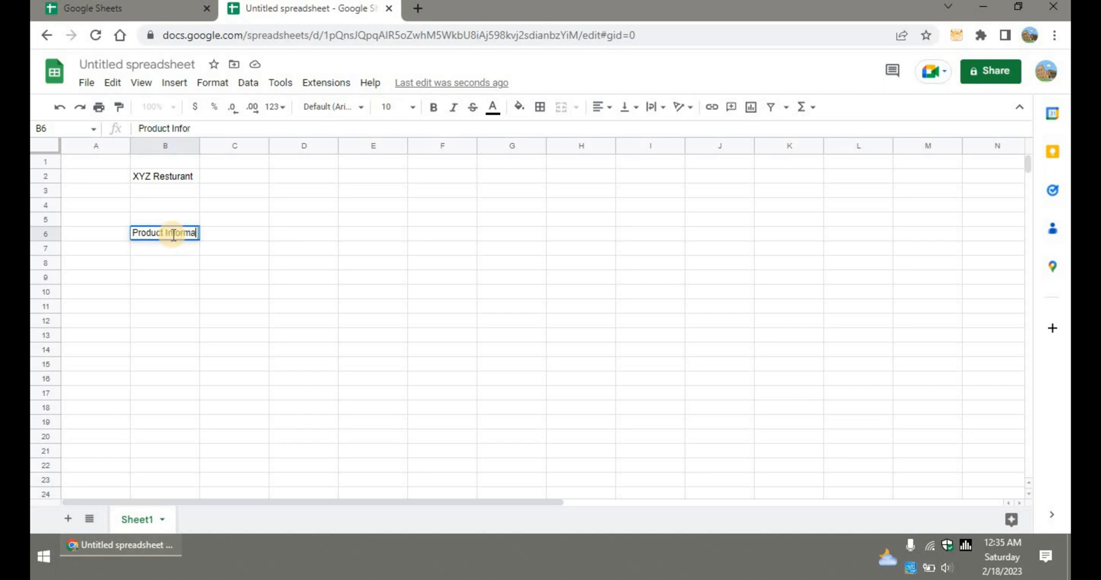
text(tion)
key(Return)
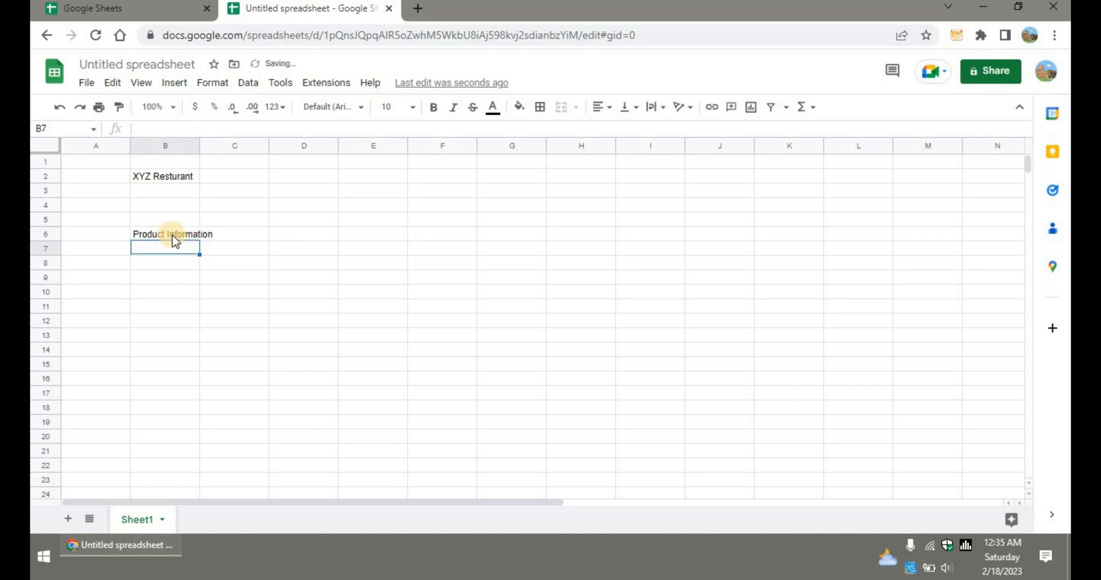
- Start the product list by entering "Pizza" in cell B9 and "Cheese sticks" in cell B10
scroll(189, 302, down, 1)
click(172, 249)
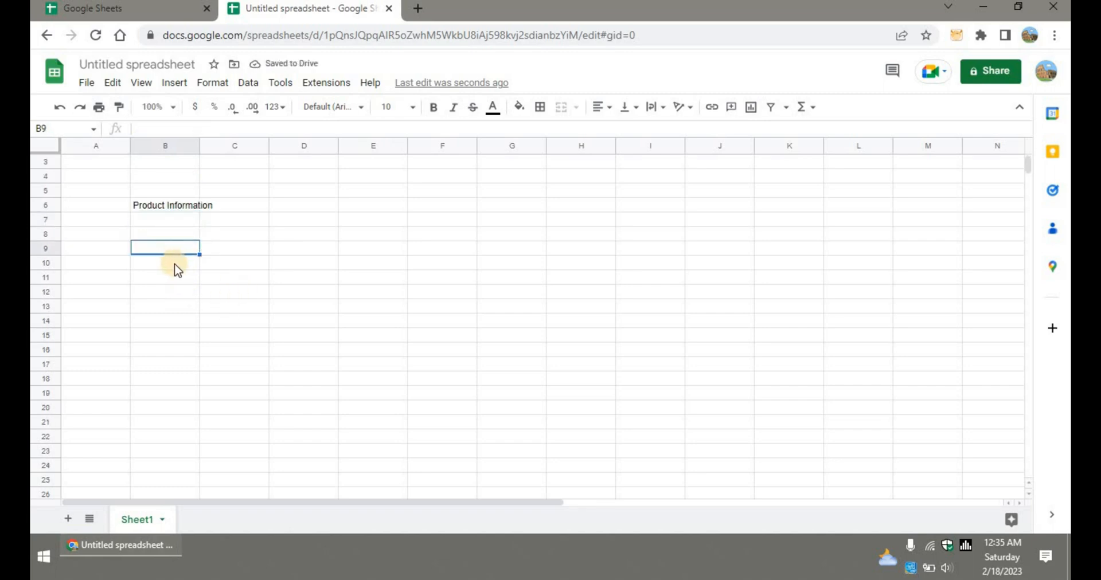
text(Pizza)
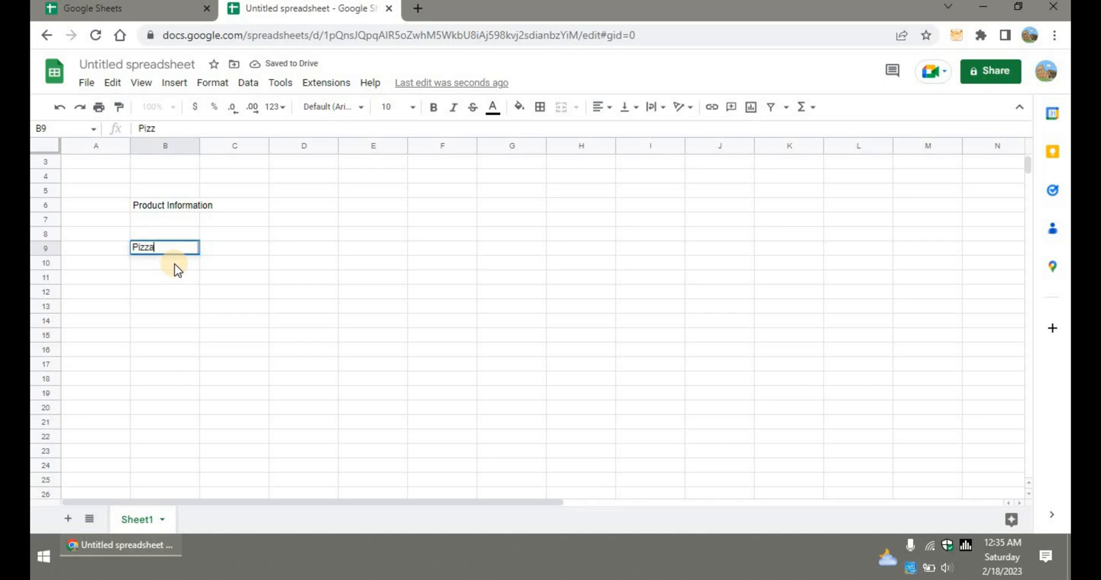
key(Return)
key(Up)
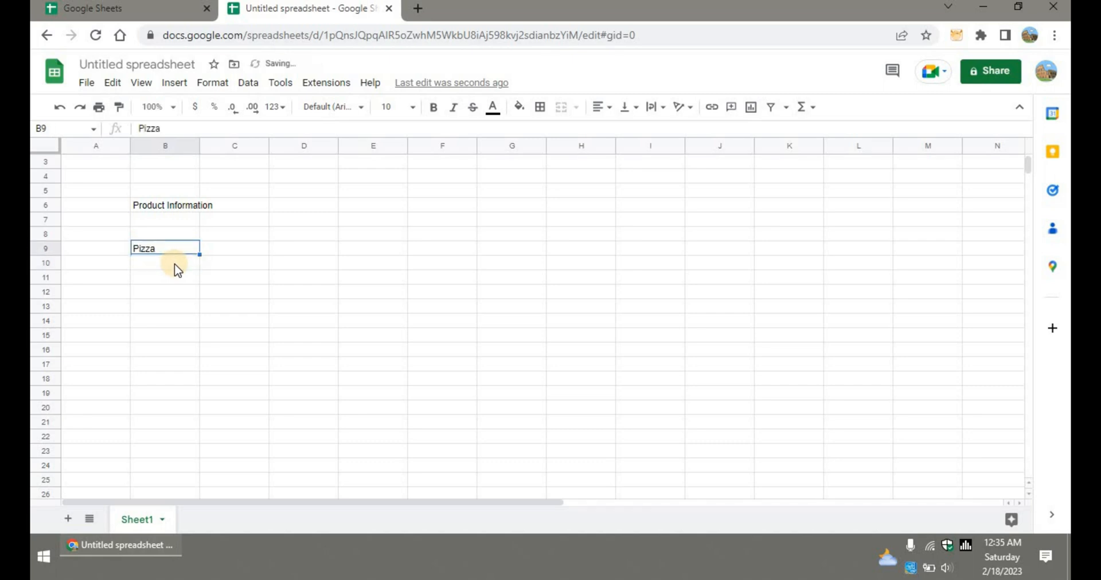
key(Down)
text(Chees)
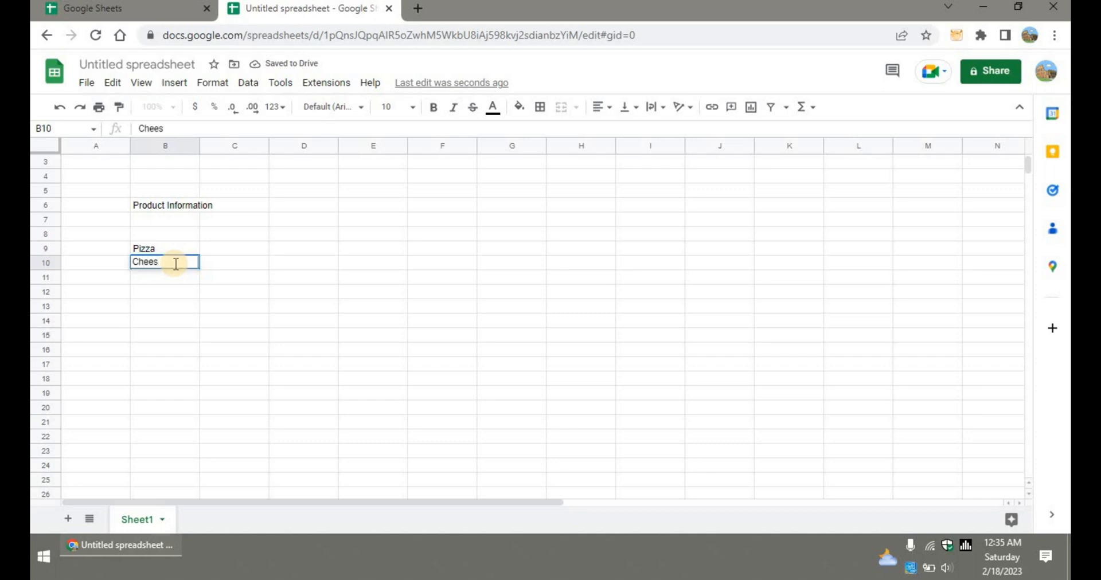
text(e sticks)
key(Return)
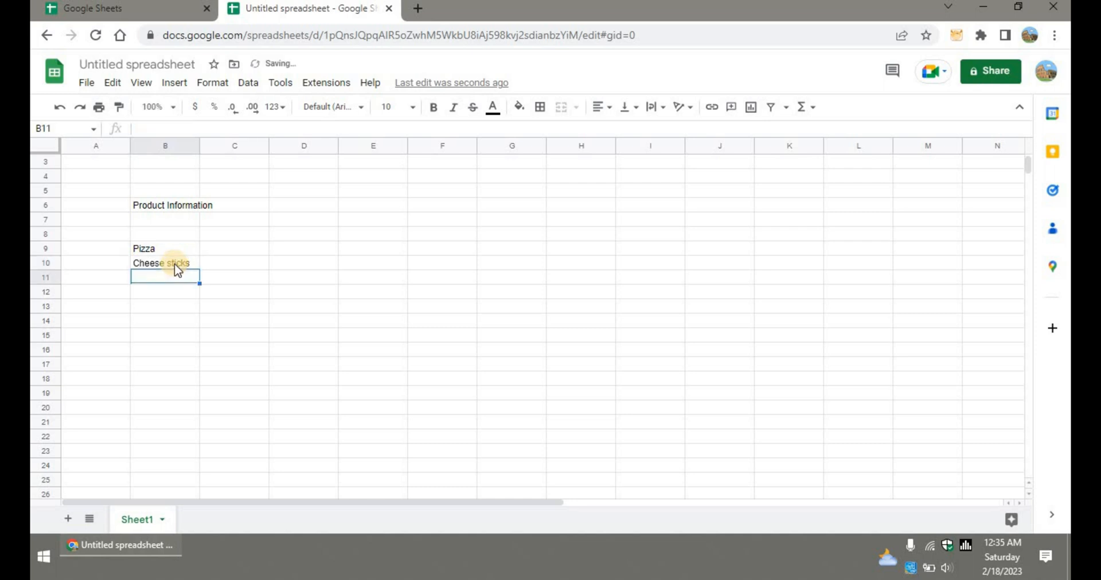
- Continue the product list with "Chesse fries" in B11, "Zinger burger" in B12 and "French fries" in B13
text(C)
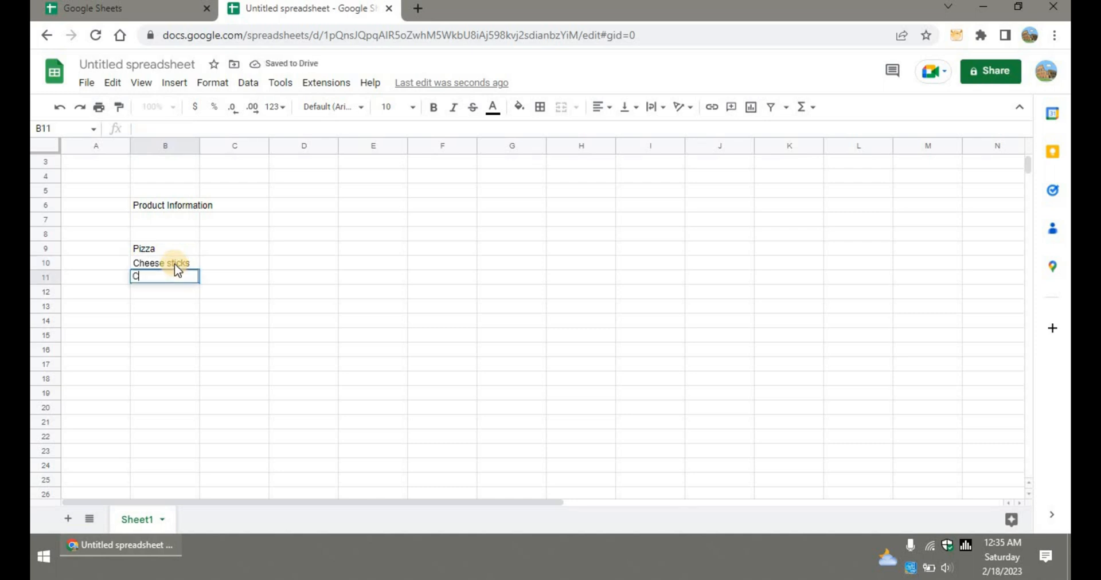
text(hesse fries)
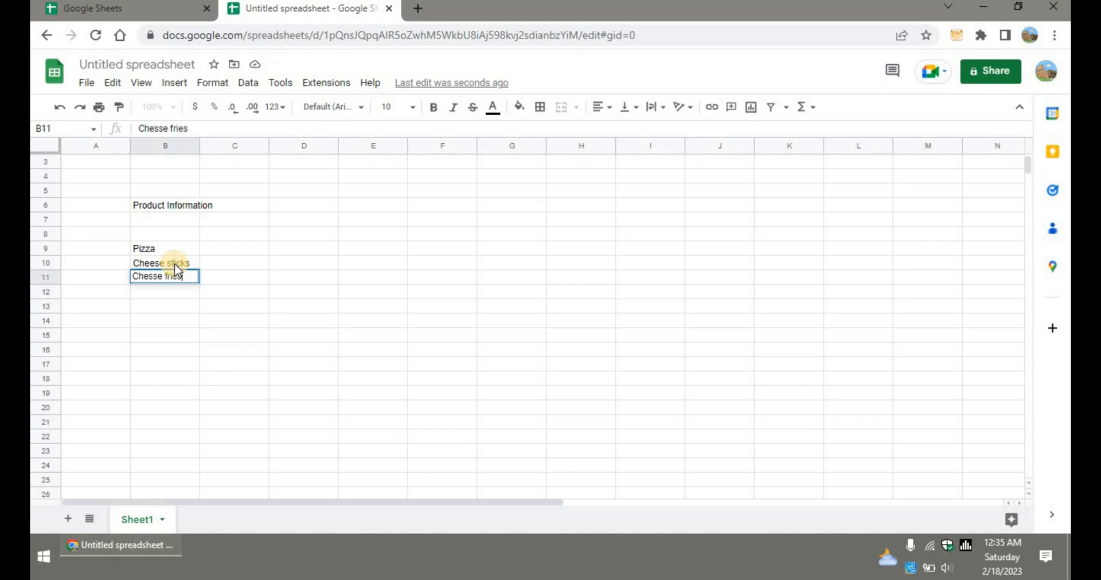
key(Return)
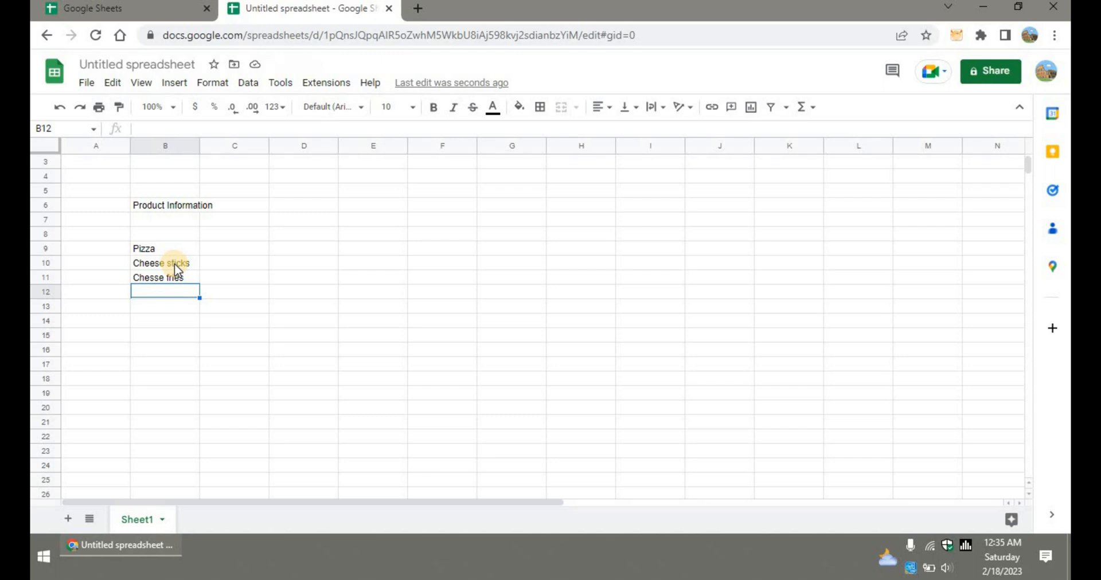
text(Zinger burger)
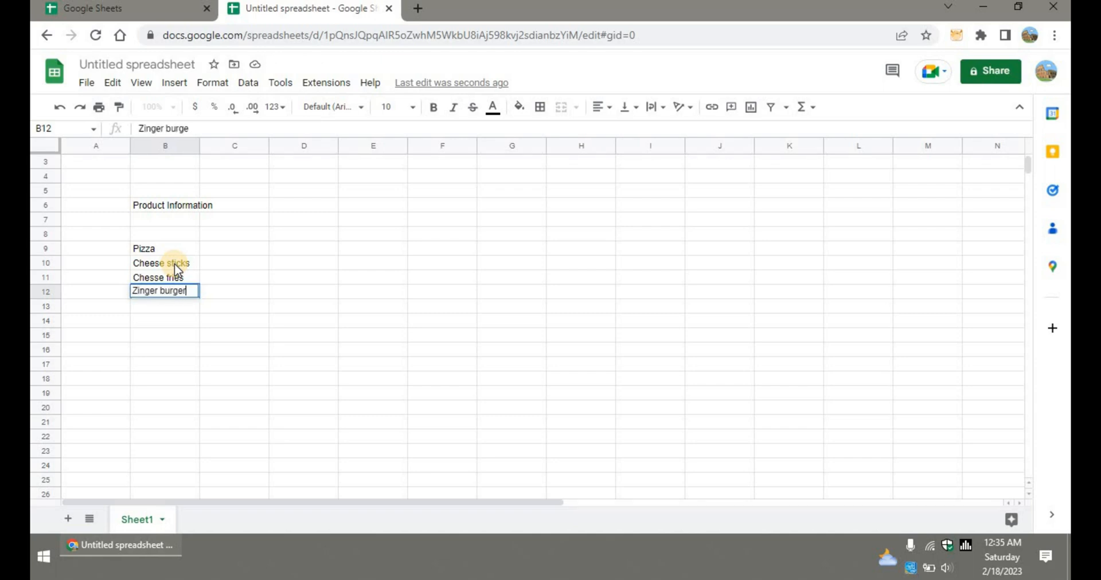
key(Return)
text(French)
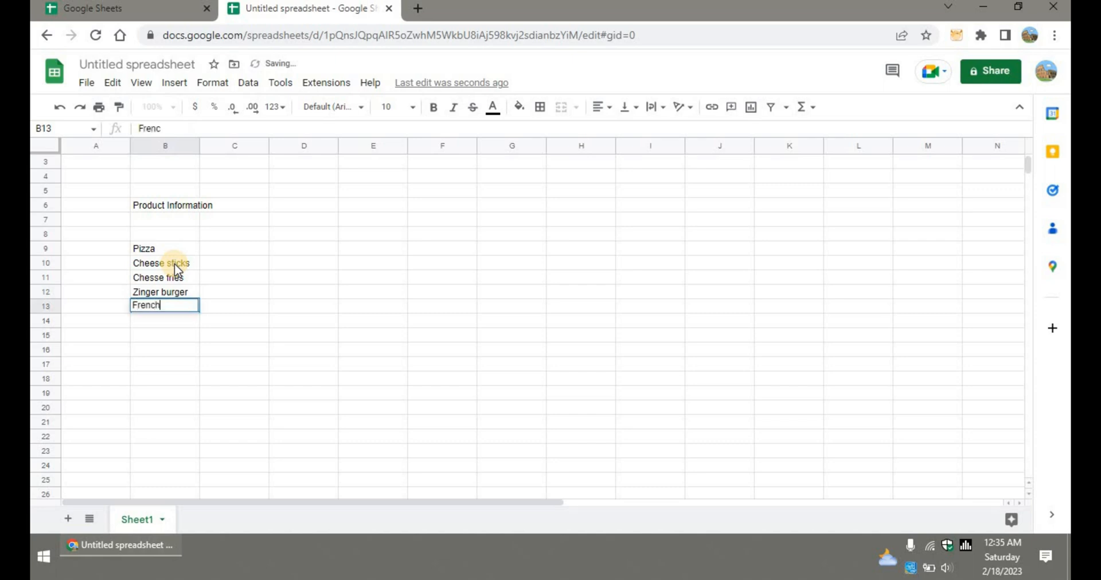
text( fries)
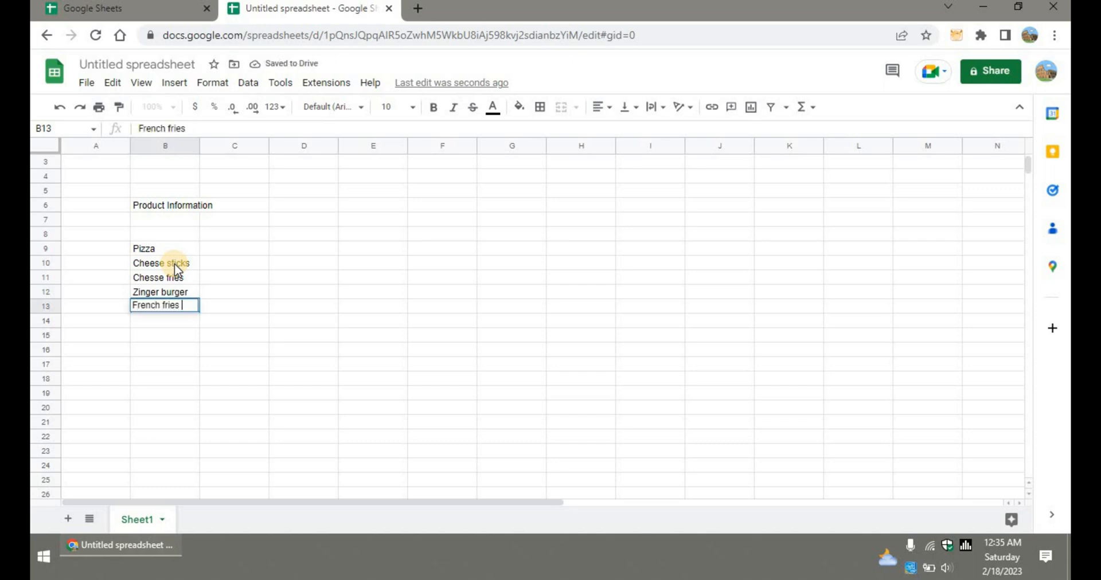
key(Return)
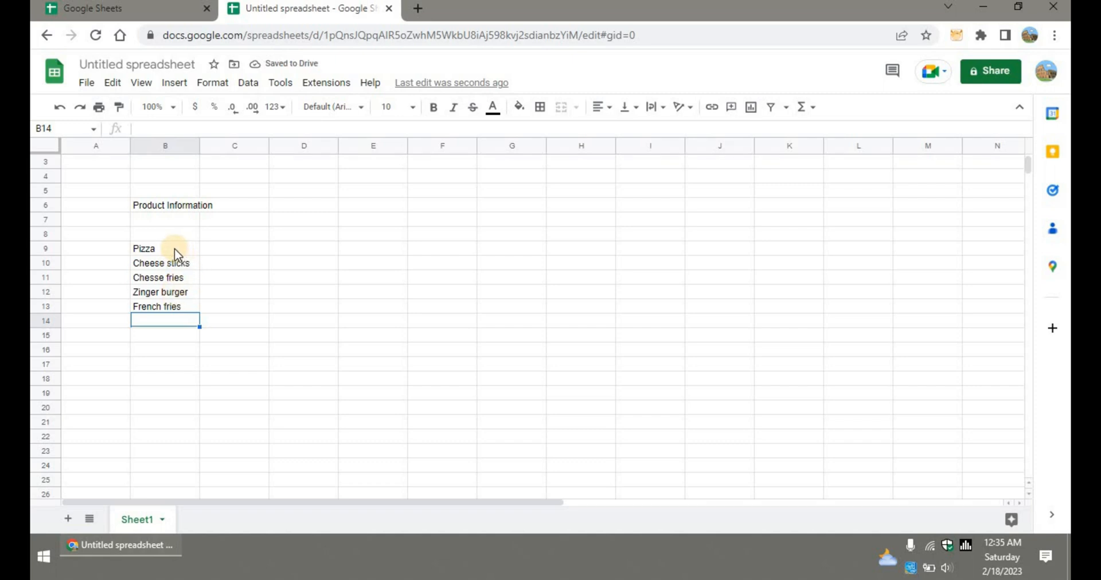
- Enter the column header "Item Name" in cell B8 above the product list and select cell C8 beside it
click(235, 248)
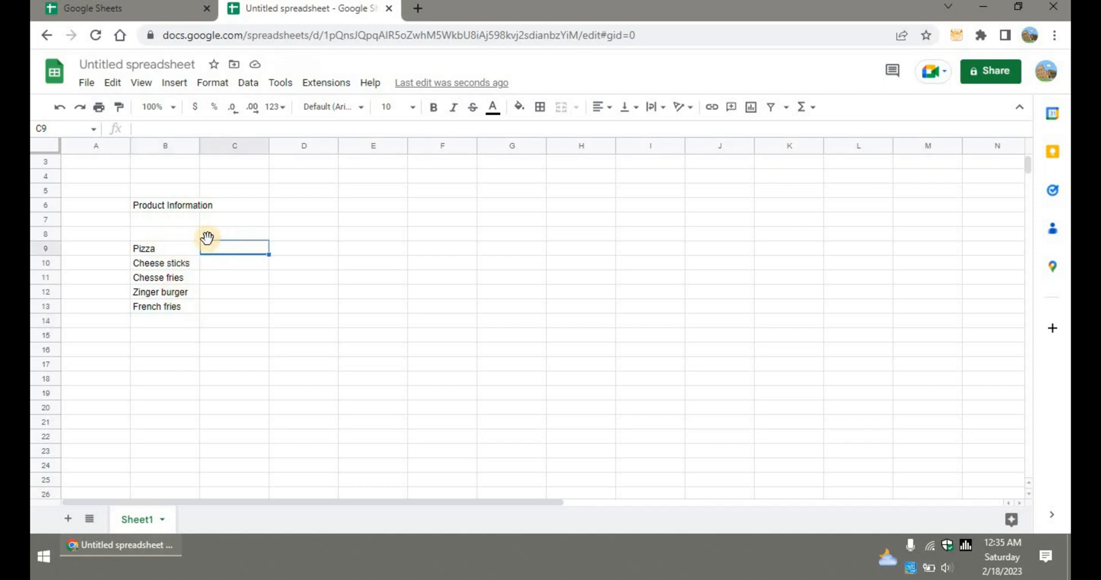
click(168, 233)
text(It)
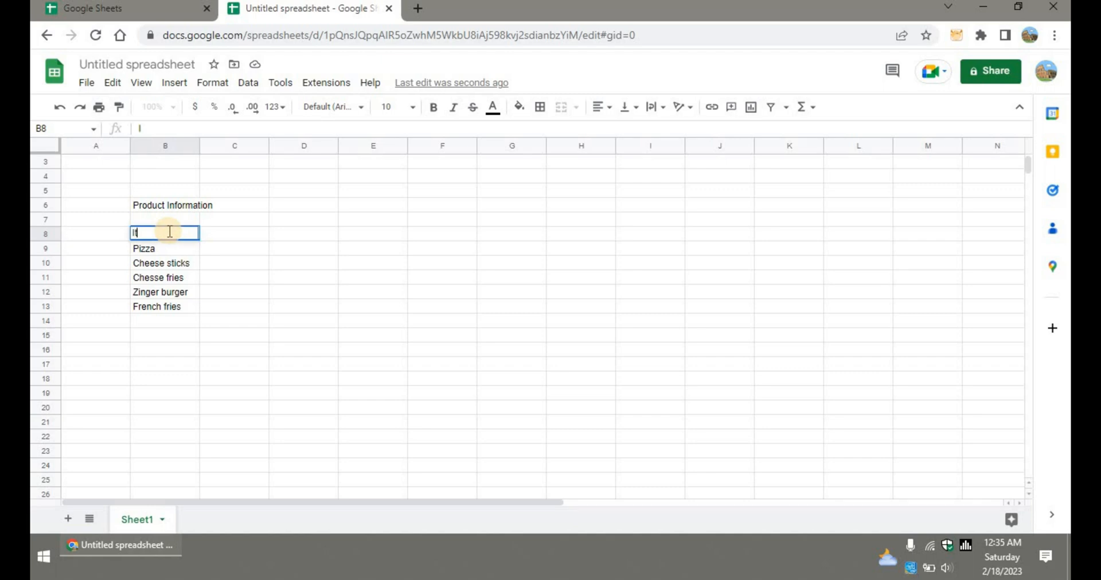
text(em)
key(Return)
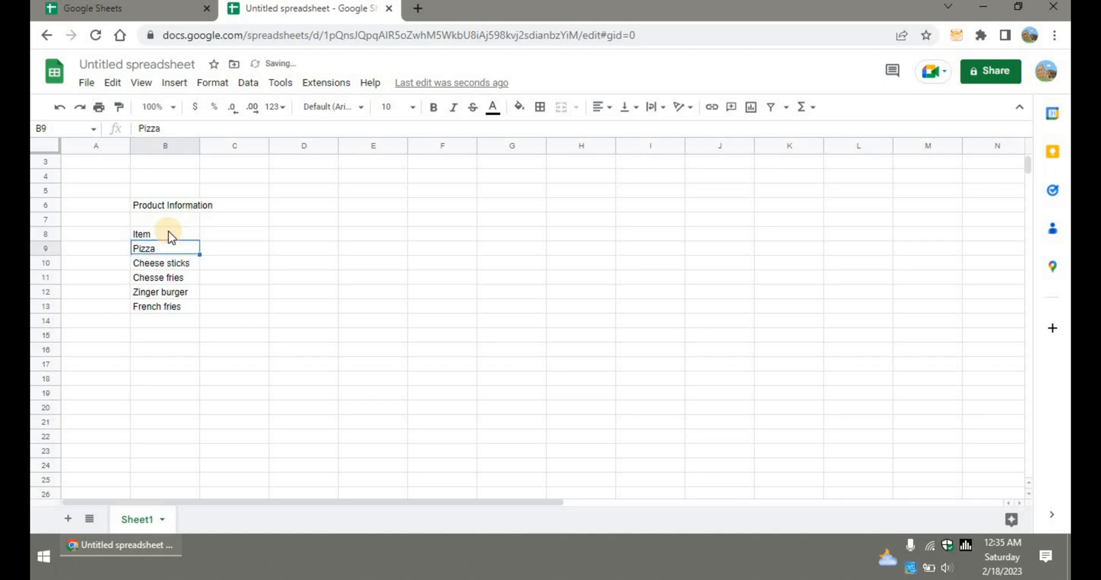
click(171, 235)
double_click(170, 232)
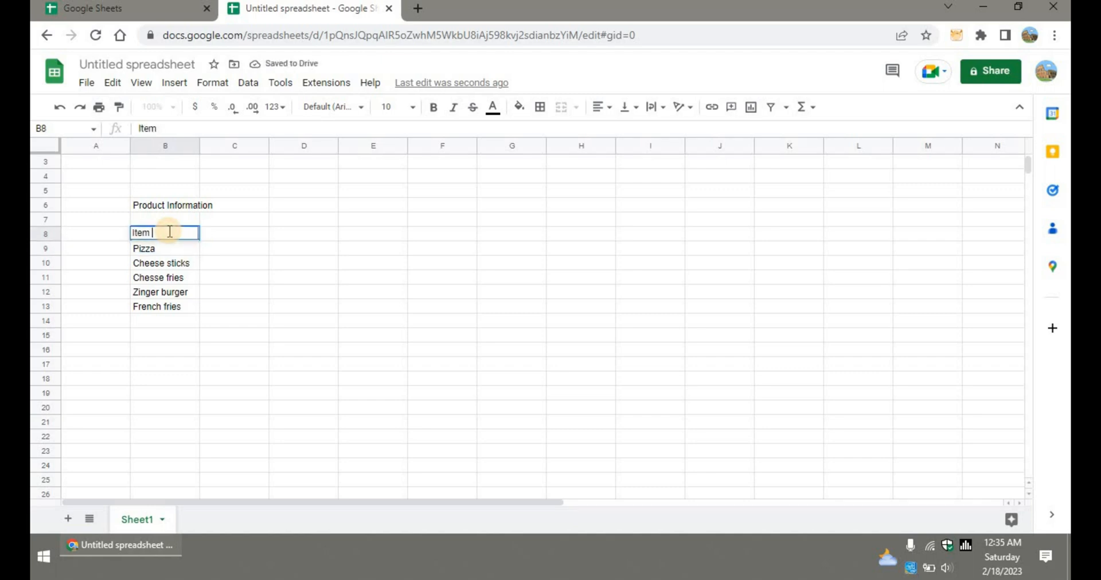
text(Name)
key(Return)
key(Up)
key(Right)
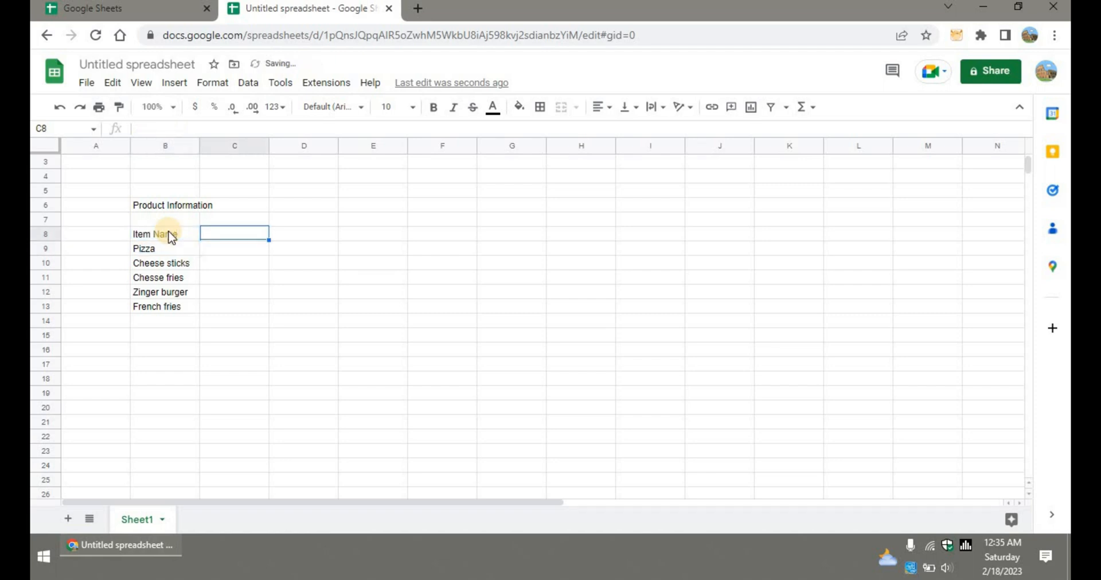
- Enter the column header "Price" in cell C8 beside Item Name, correcting its capitalization
text(PRice)
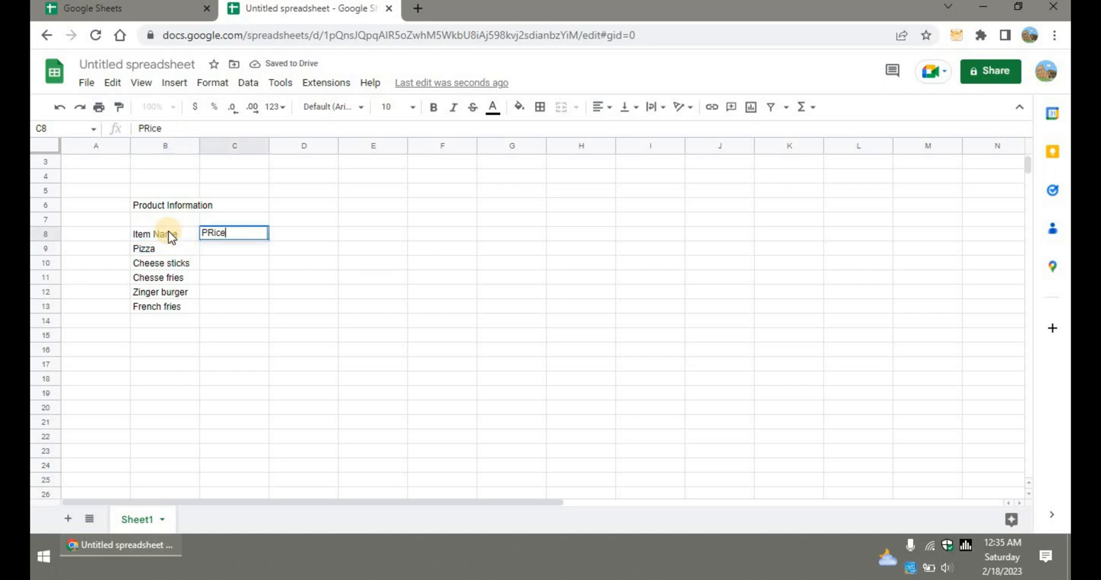
key(Return)
key(Up)
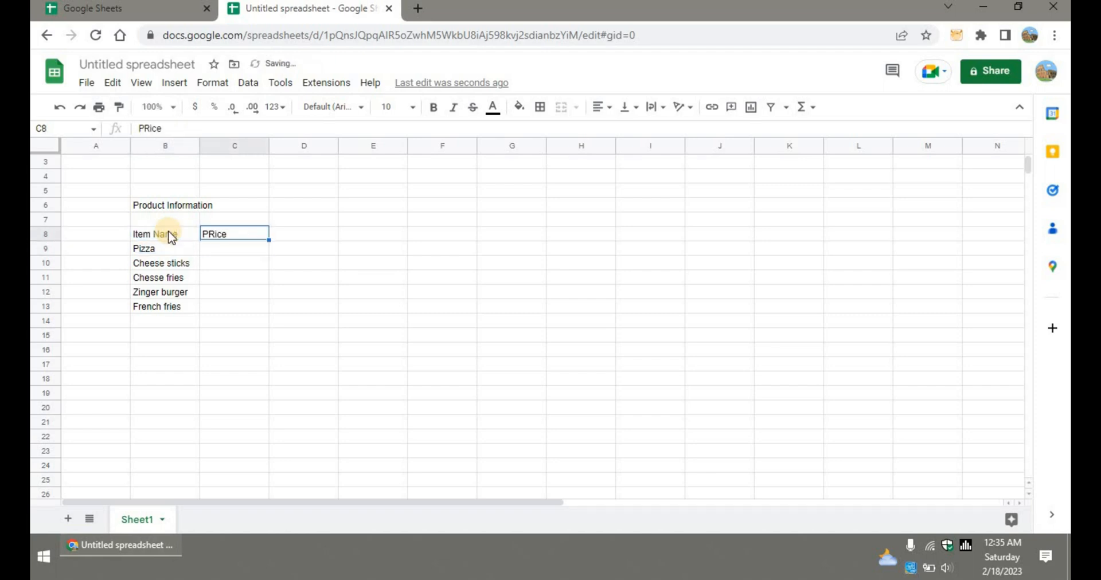
click(212, 232)
double_click(214, 232)
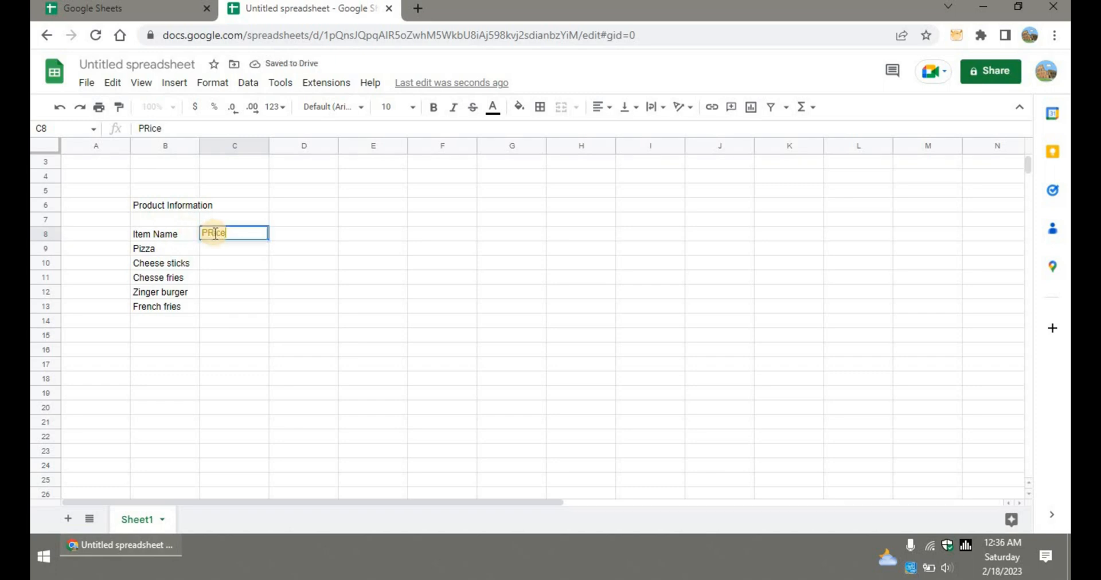
key(BackSpace)
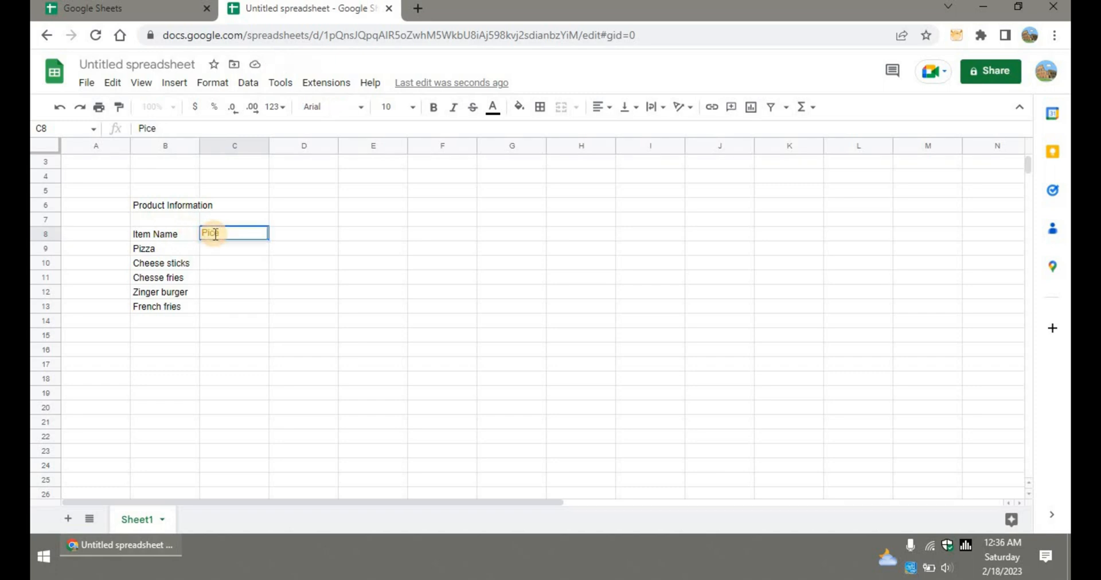
text(r)
key(Return)
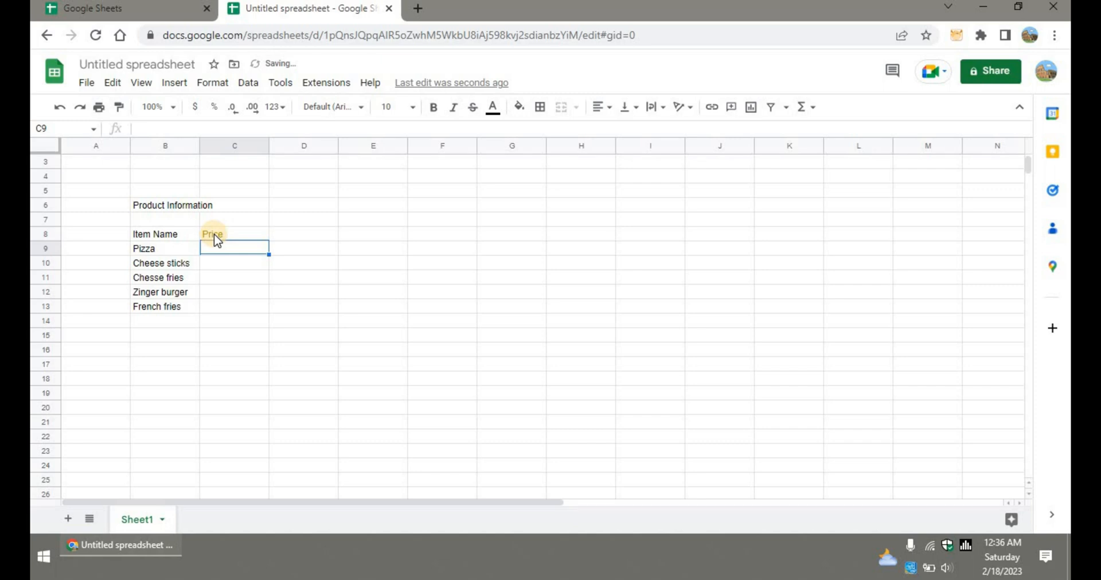
- Enter the pizza price as 10$ in cell C9
text(1)
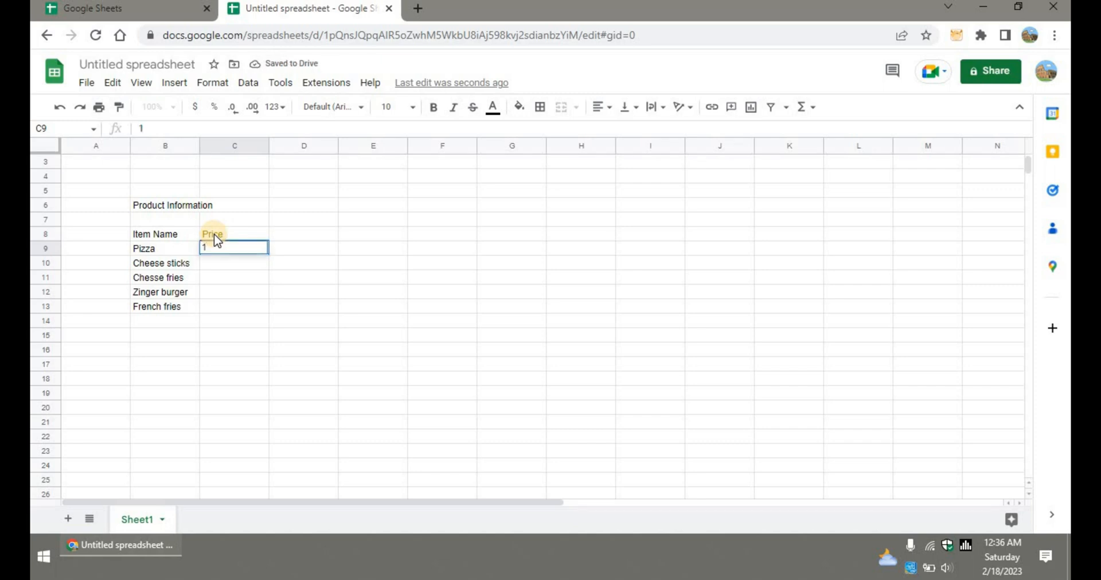
text(0)
key(Return)
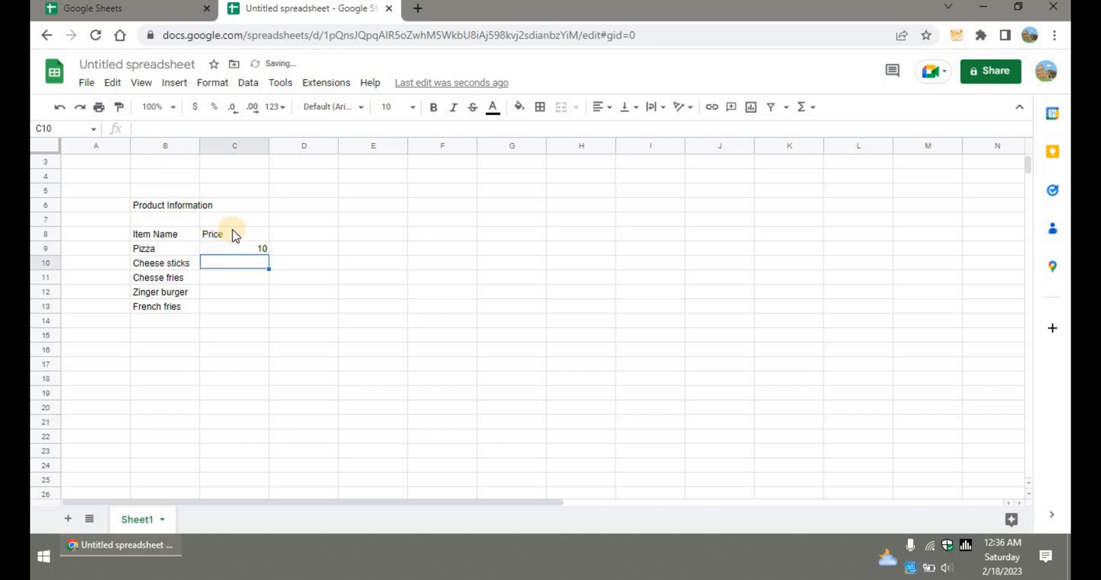
click(241, 249)
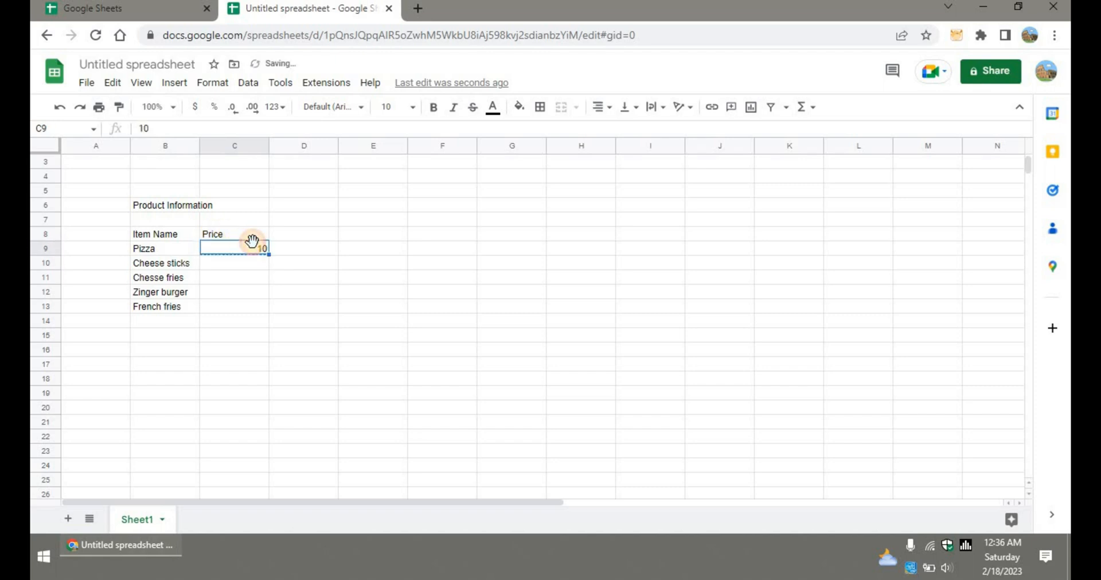
double_click(264, 248)
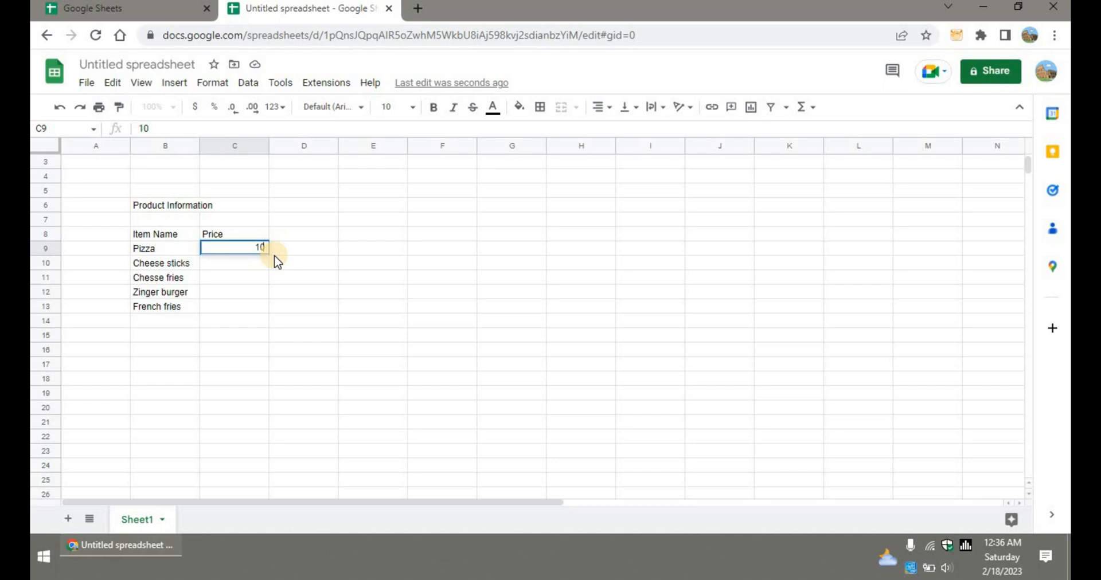
text($)
key(Return)
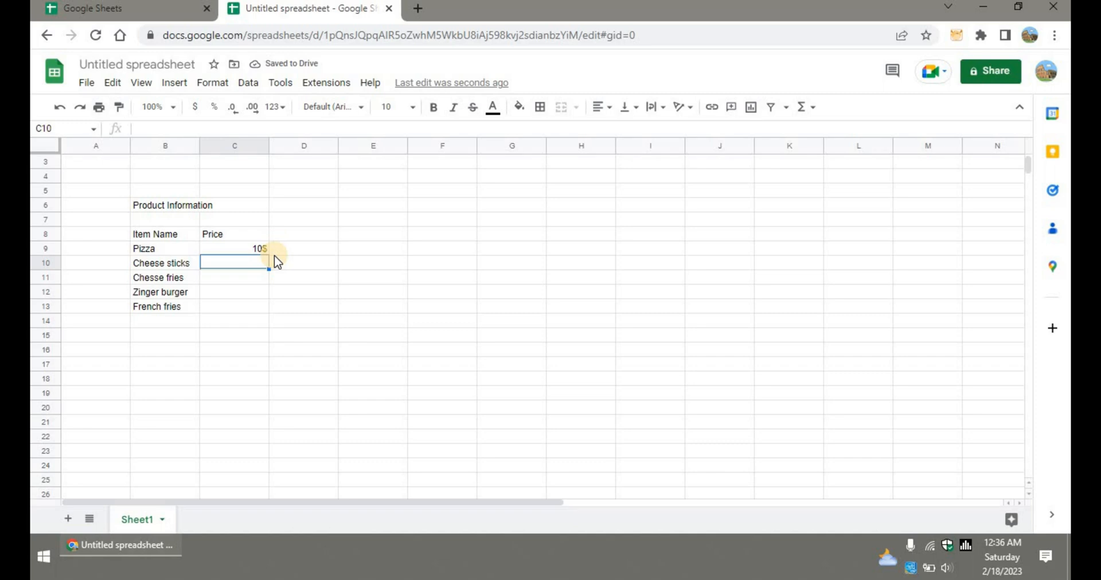
- Enter the price 3$ for Cheese sticks in C10 and 8$ for Chesse fries in C11
text(3)
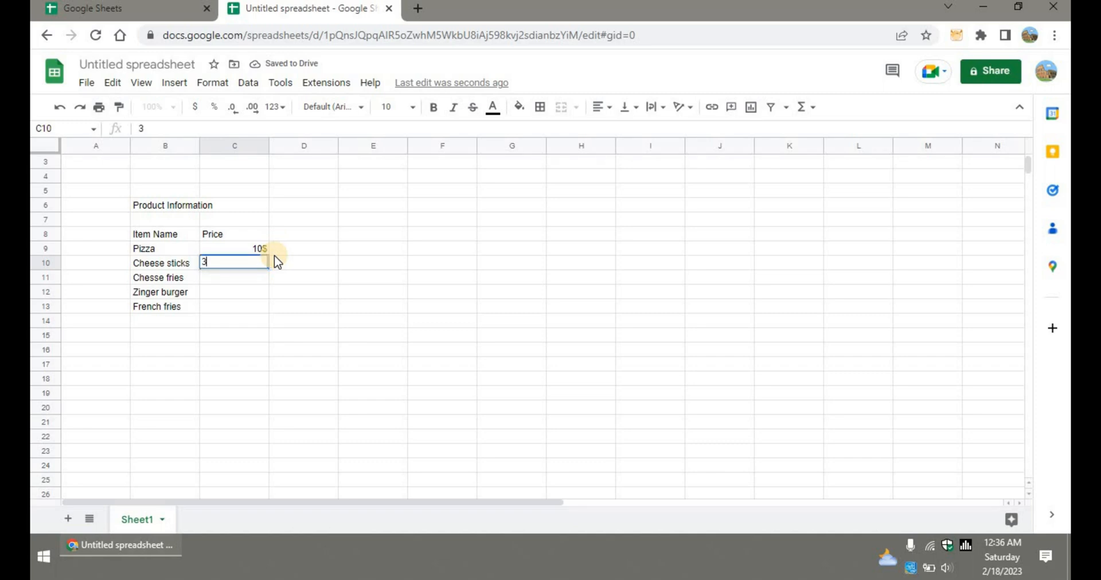
text($)
key(Return)
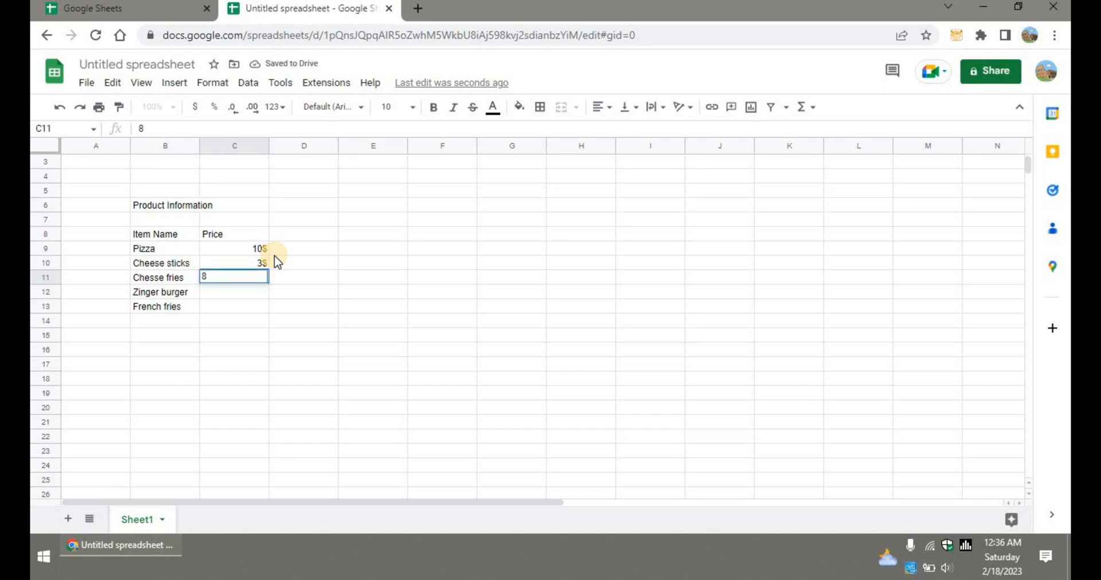
text($)
key(Return)
- Enter the price 15$ for Zinger burger in C12 and 6$ for French fries in C13
key(Down)
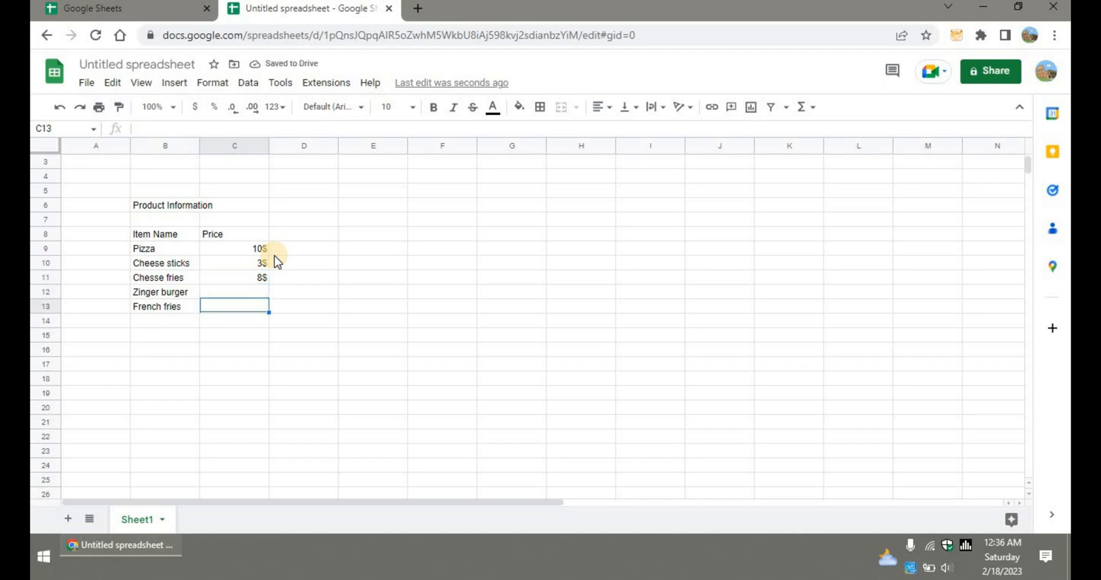
key(Up)
text(15$)
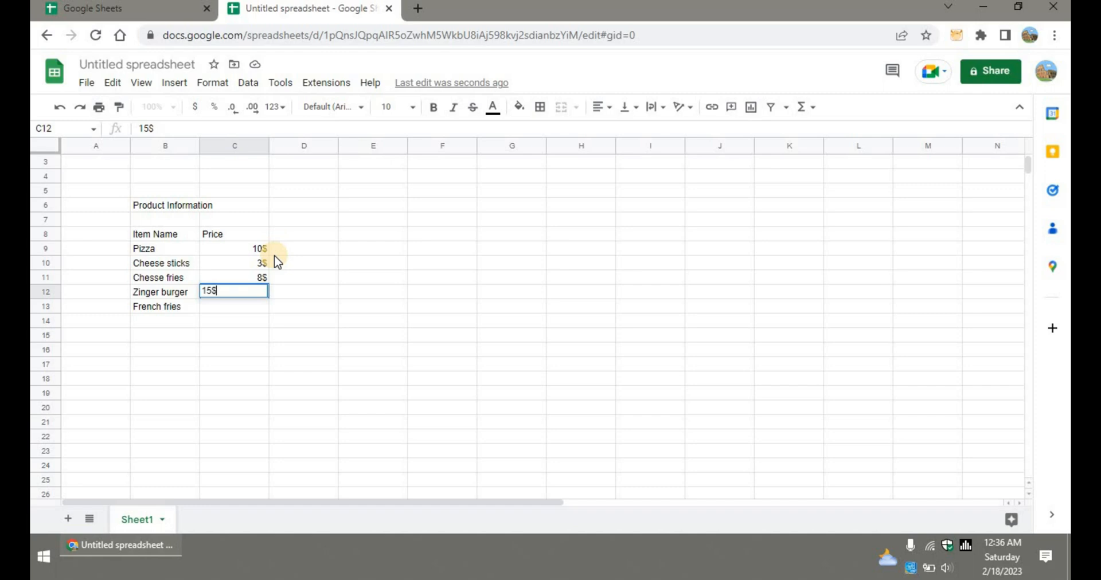
key(Return)
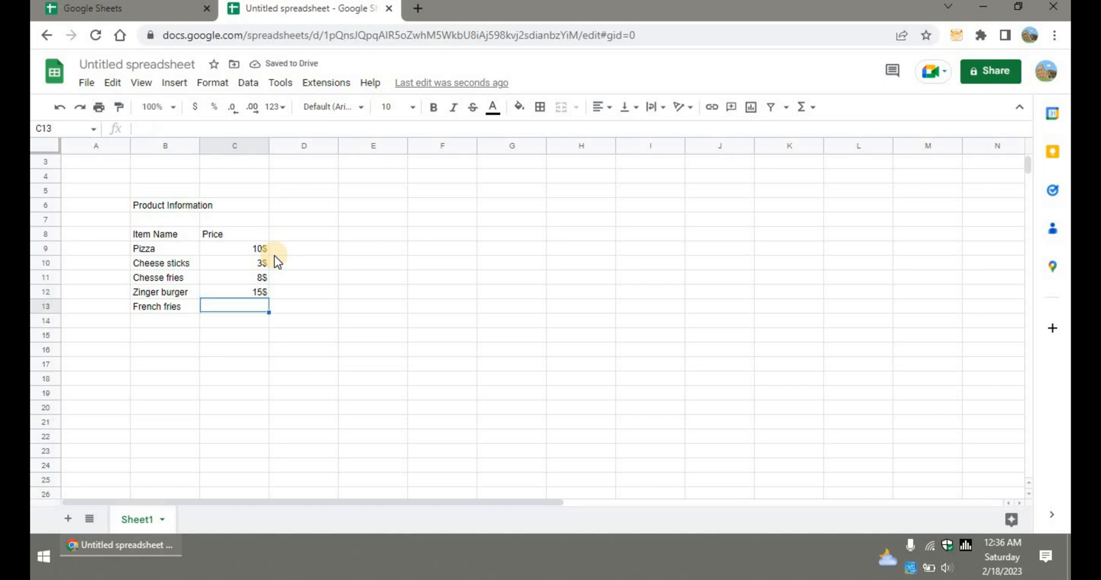
text(6)
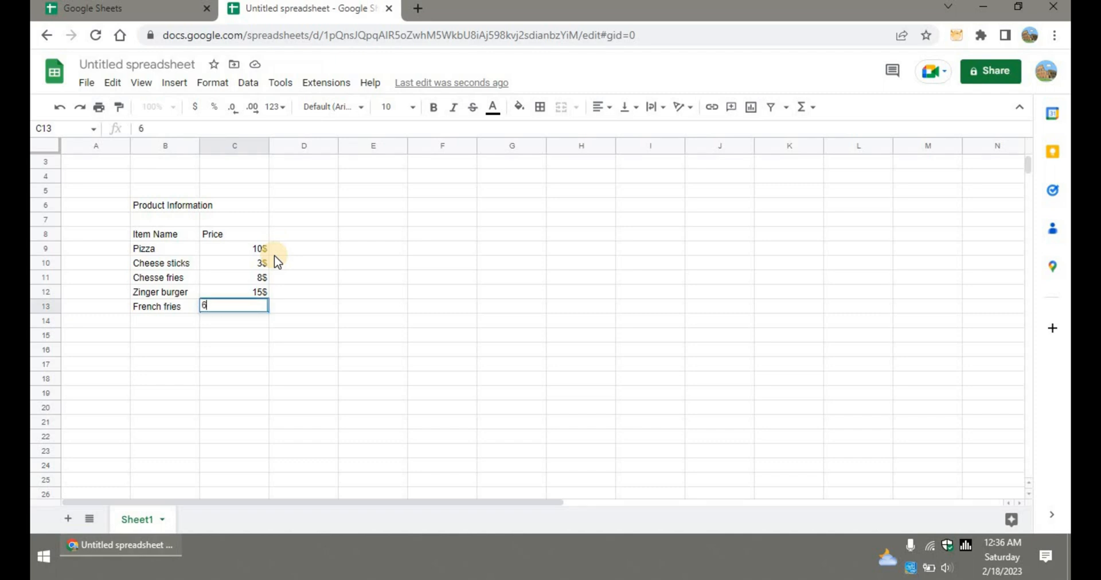
text($)
key(Return)
- Make the Item Name column bold from its header to French fries, cells B8:B13
key(Up)
key(Up)
key(ctrl+Up)
key(Left)
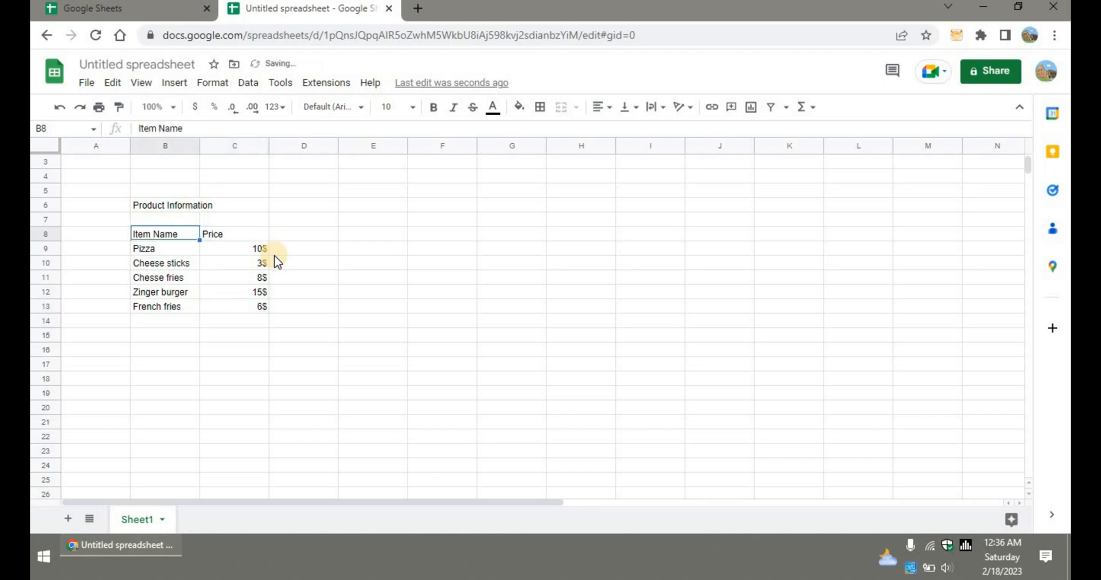
key(ctrl+shift+Down)
key(ctrl+b)
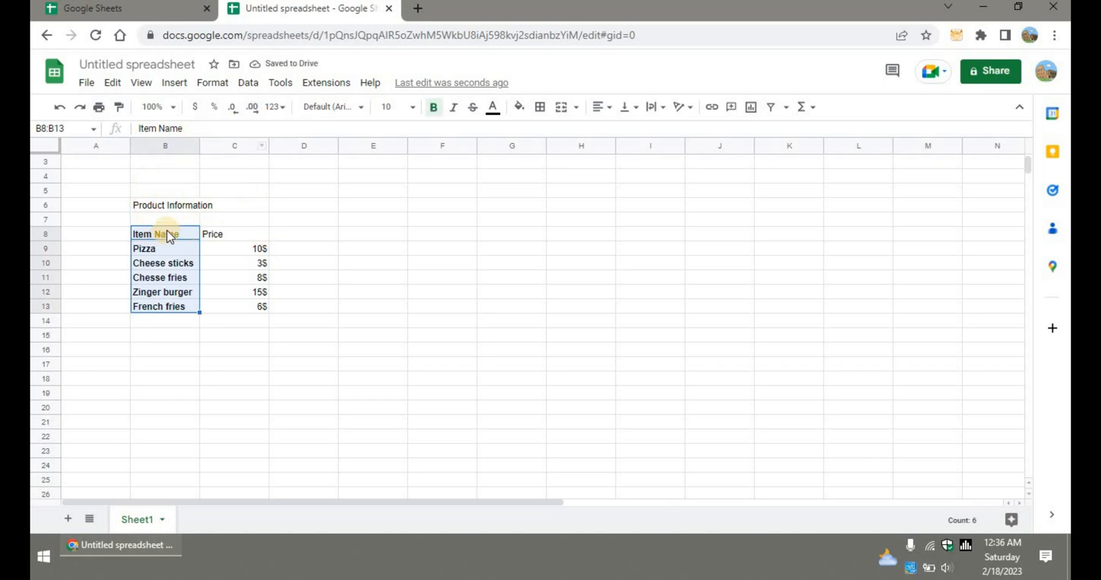
- Center the contents of the whole item and price table, cells B8:C13, horizontally
shift+click(245, 290)
shift+click(250, 310)
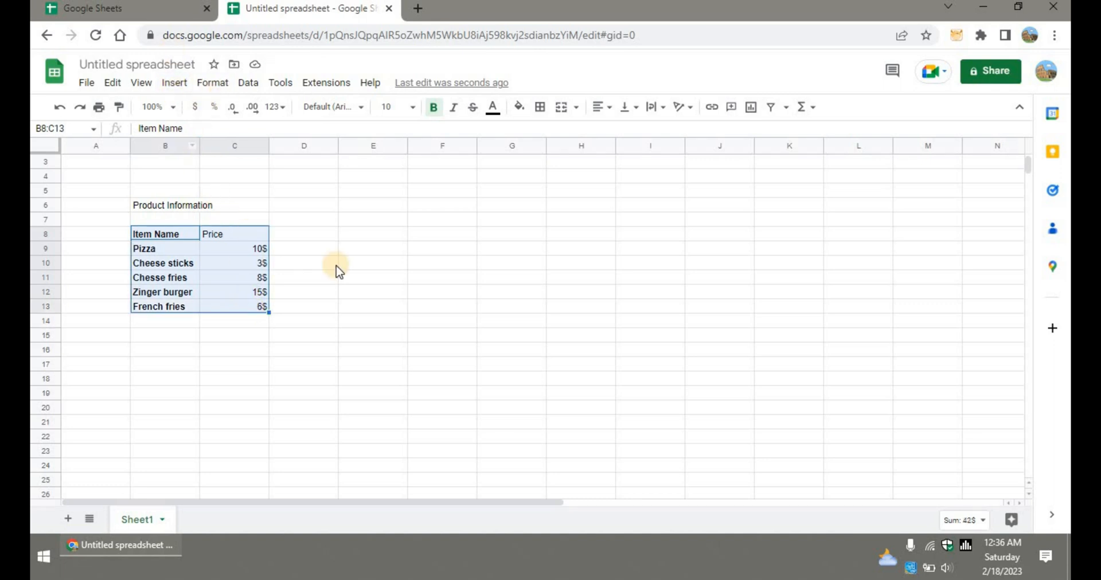
click(599, 109)
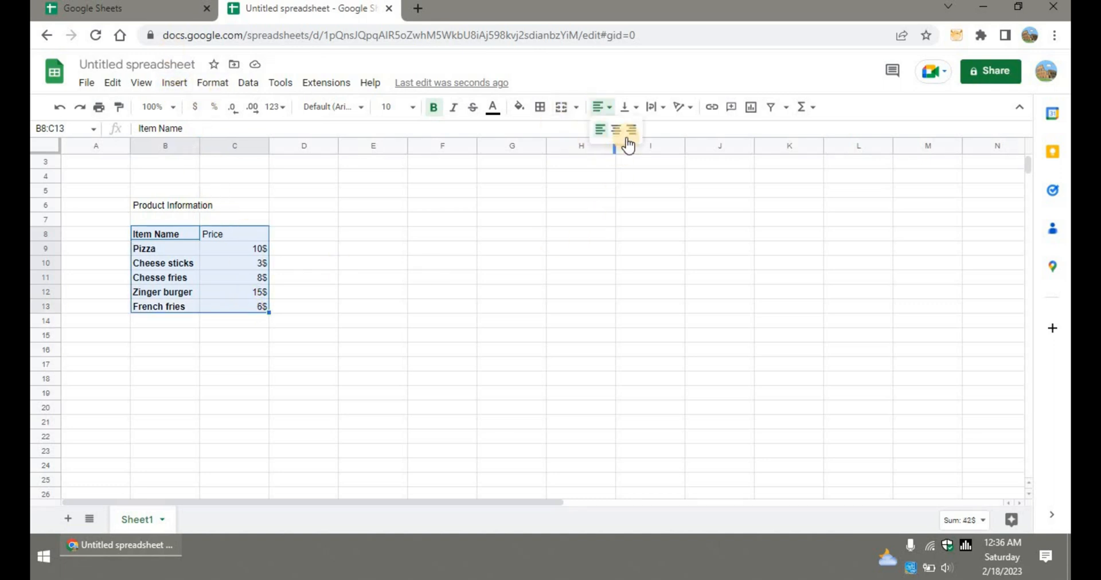
click(614, 130)
click(147, 277)
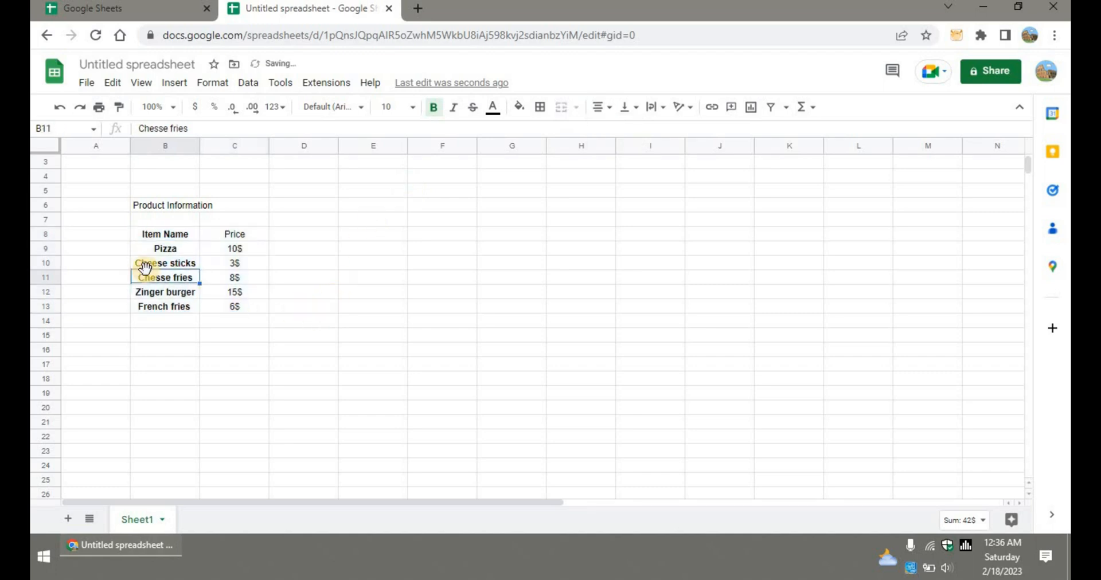
click(166, 233)
click(232, 236)
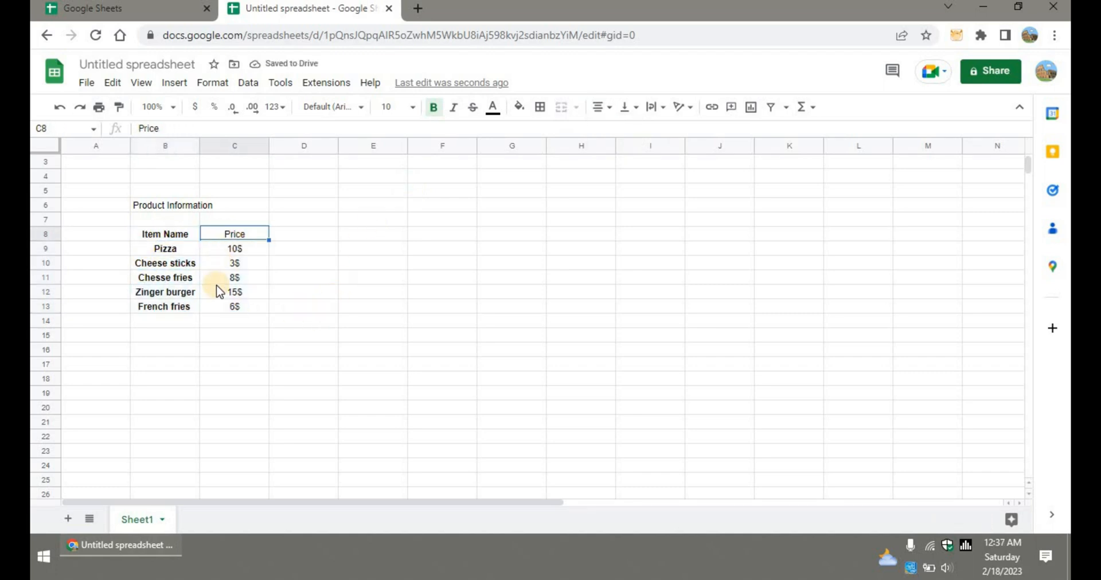
click(233, 308)
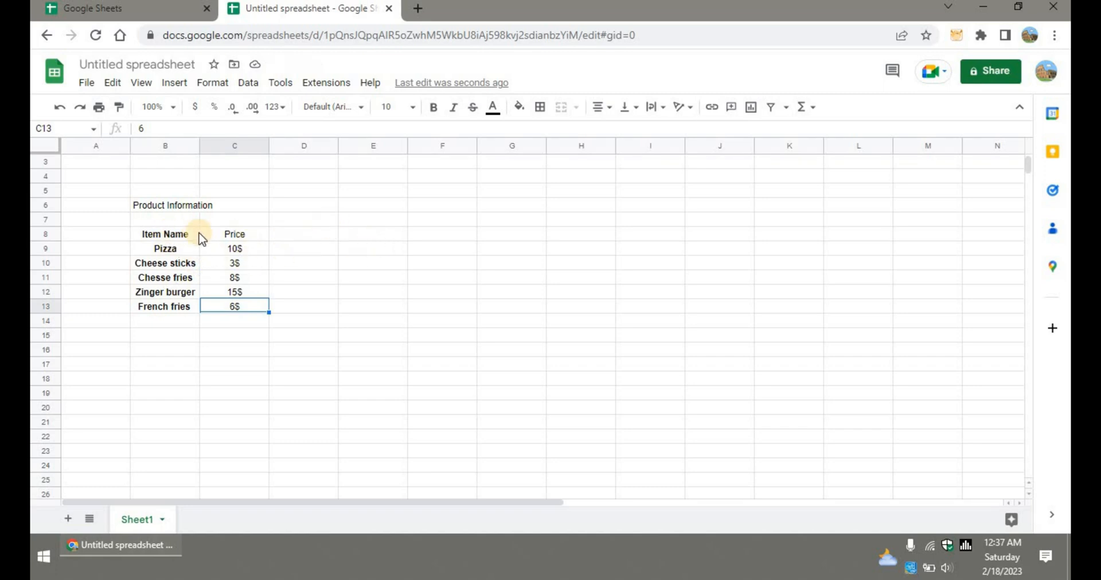
click(160, 232)
click(262, 255)
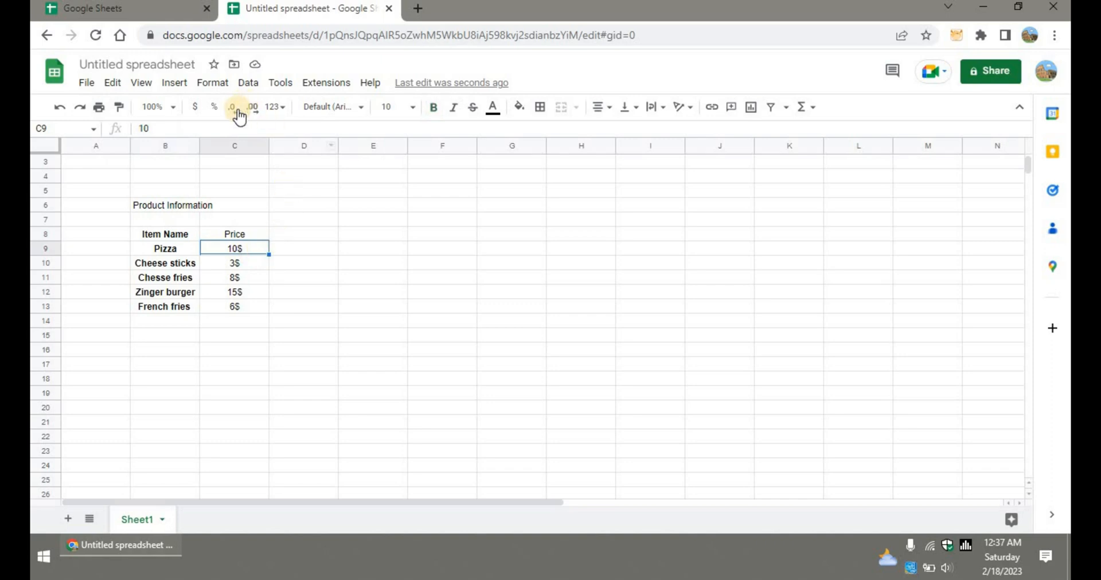
click(84, 84)
click(700, 205)
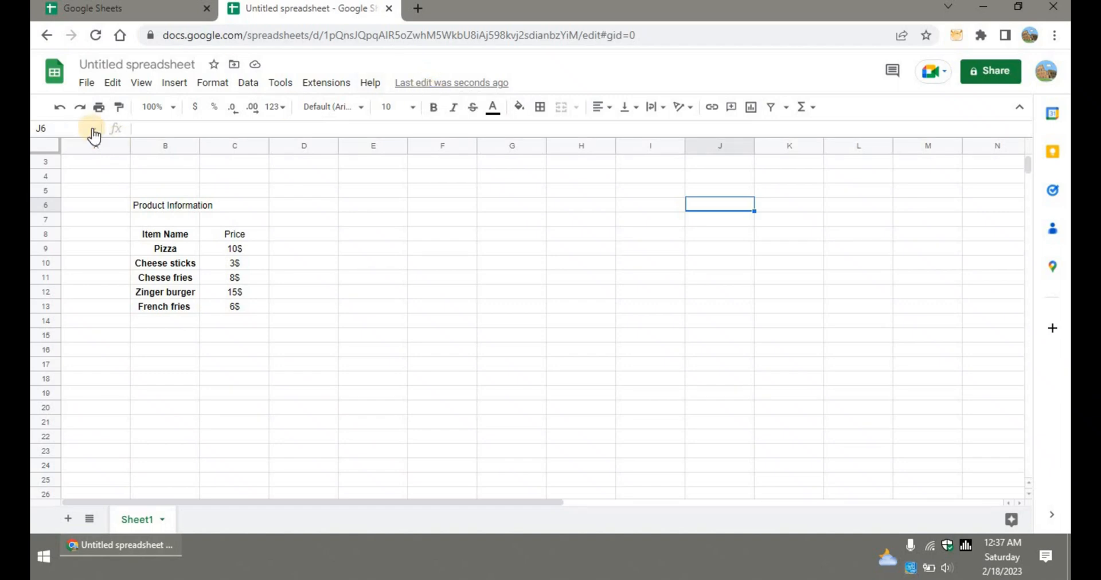
- Open the Publish to the web settings for the spreadsheet
click(89, 83)
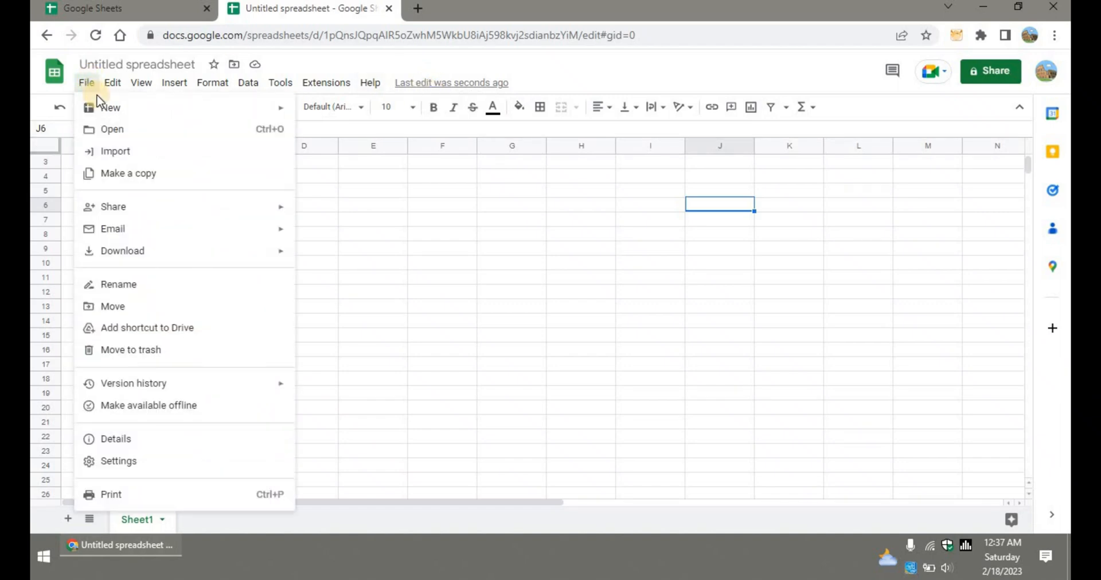
mouse_move(145, 209)
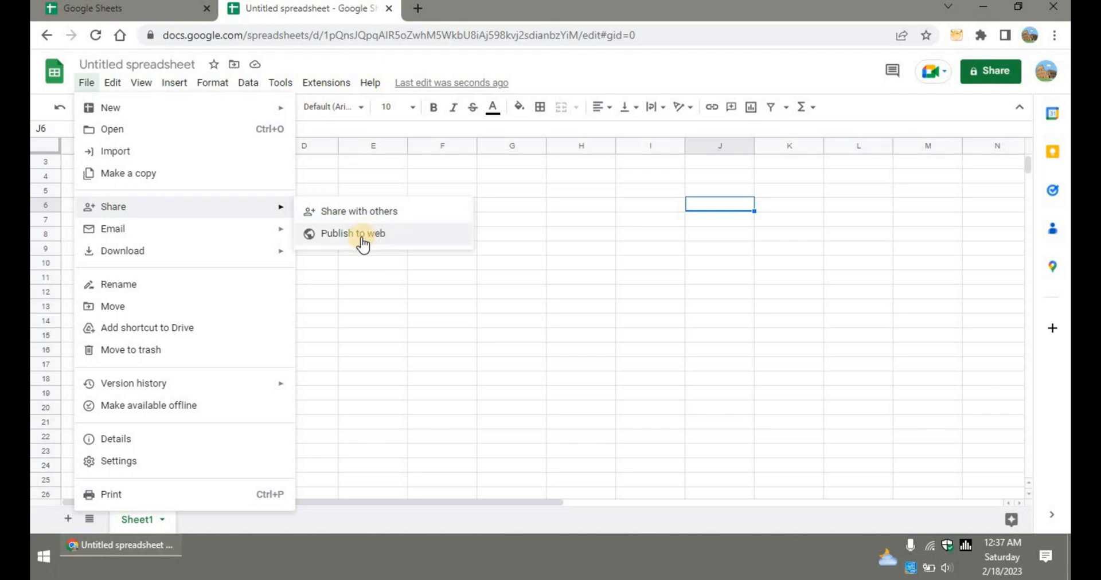
click(362, 243)
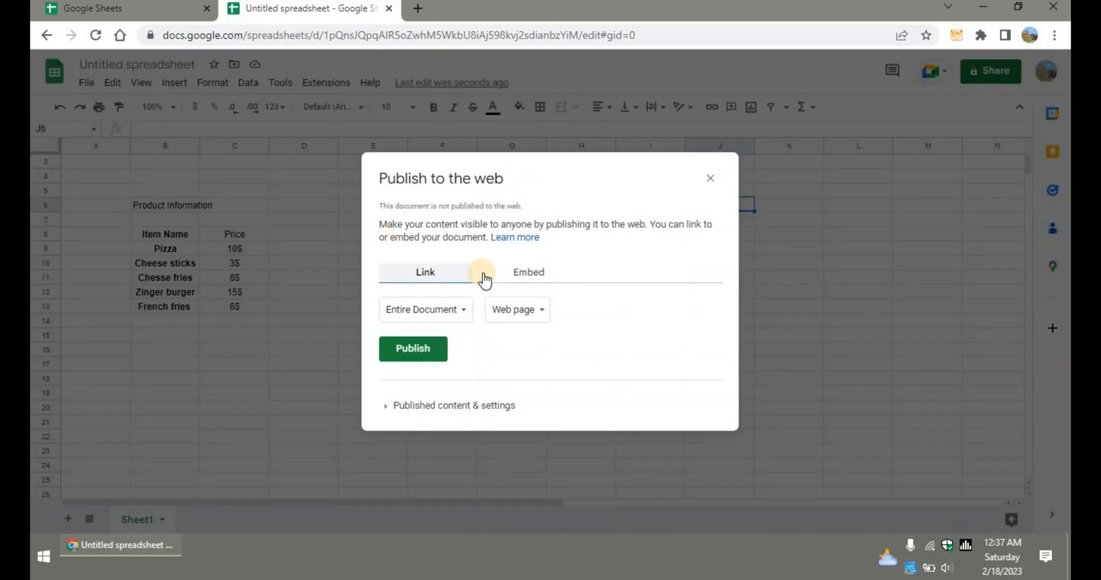
- Publish the entire document to the web as a web page and confirm the publication
click(559, 274)
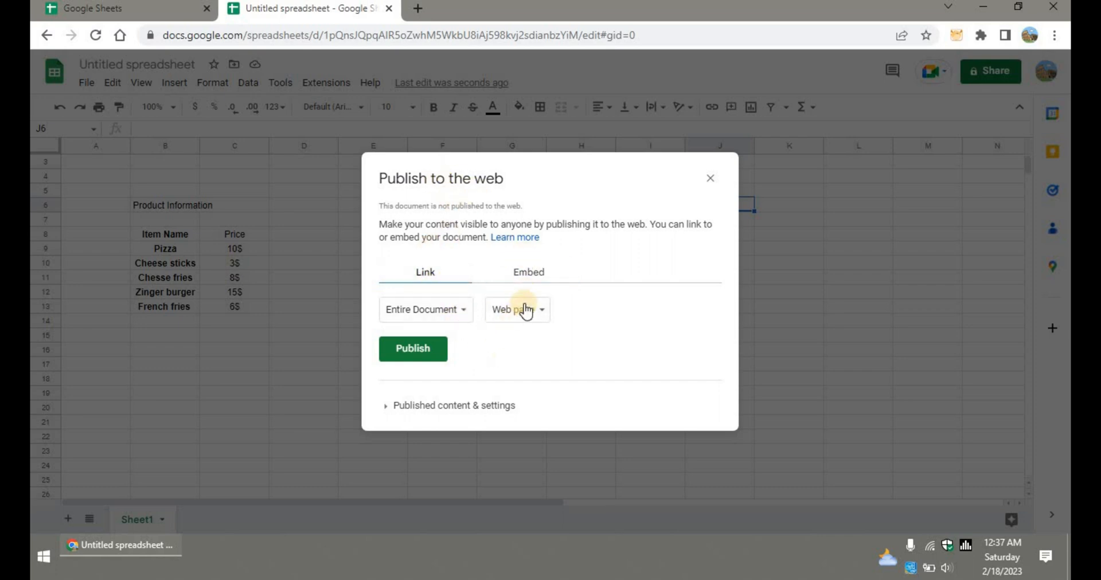
click(459, 315)
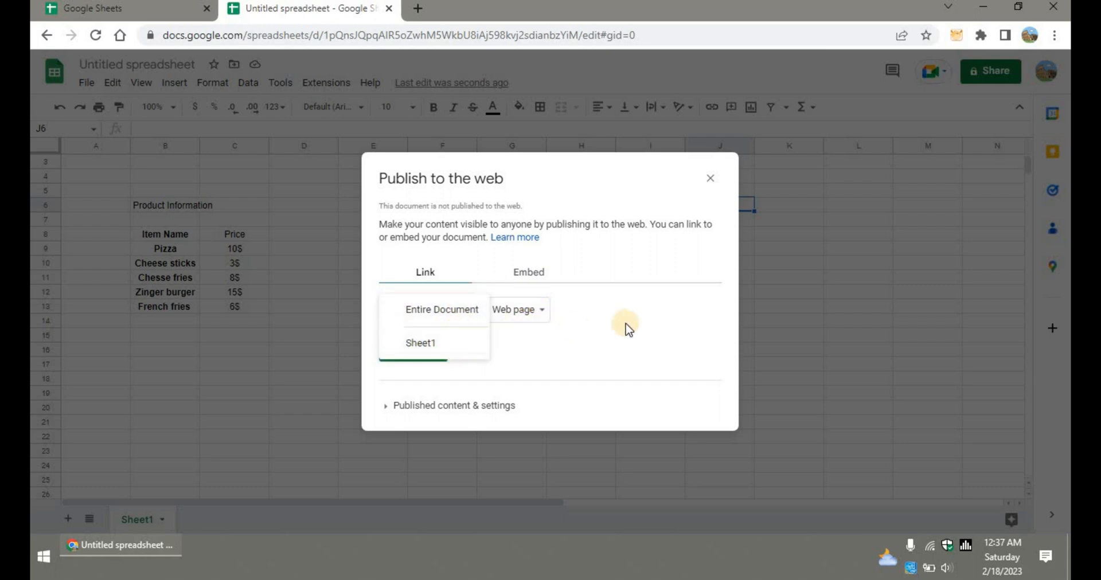
click(594, 326)
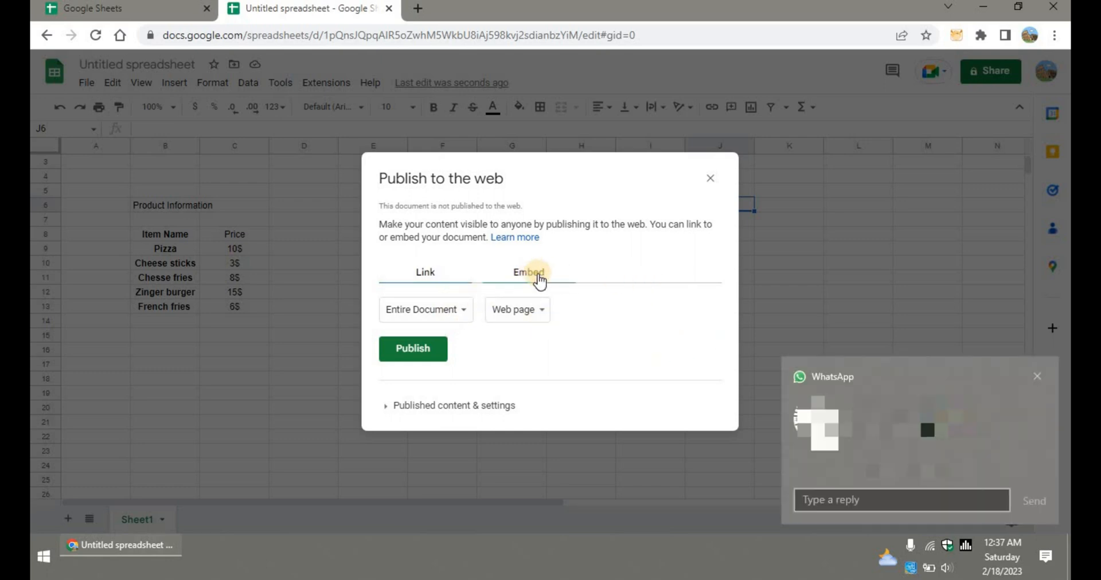
click(1035, 378)
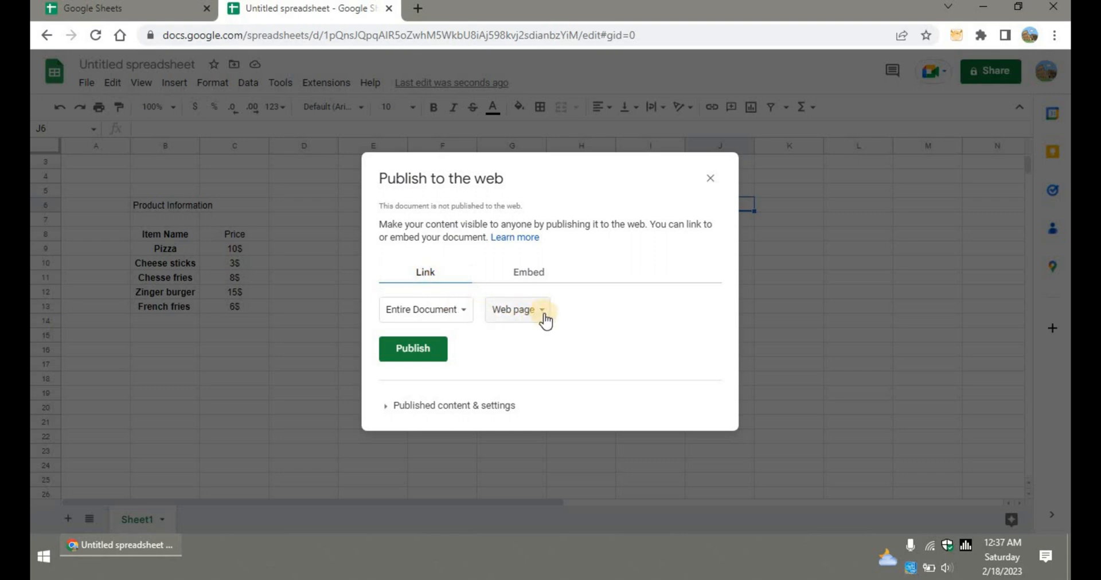
click(539, 315)
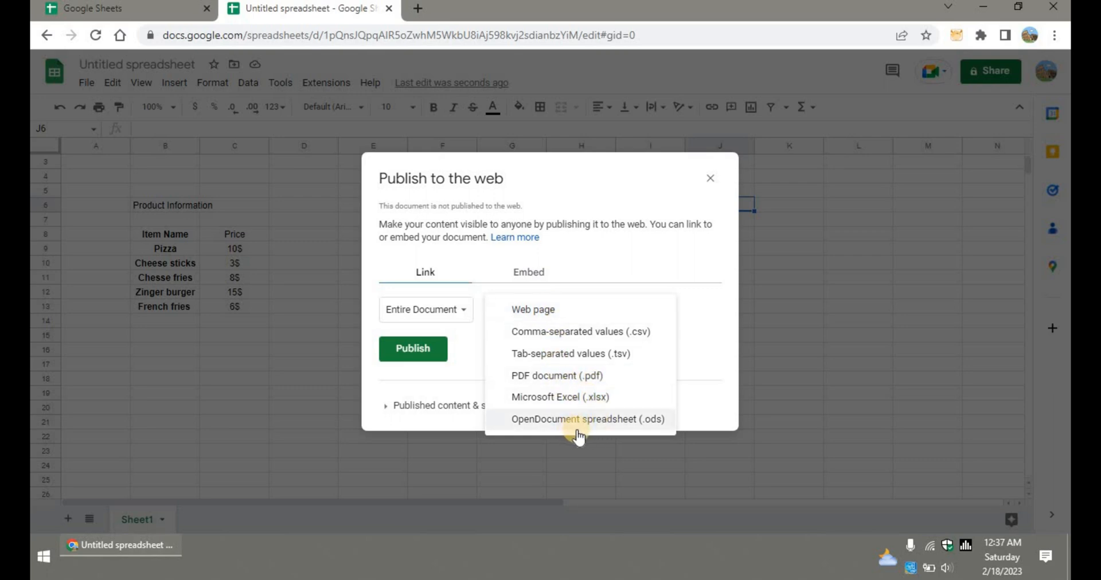
click(544, 314)
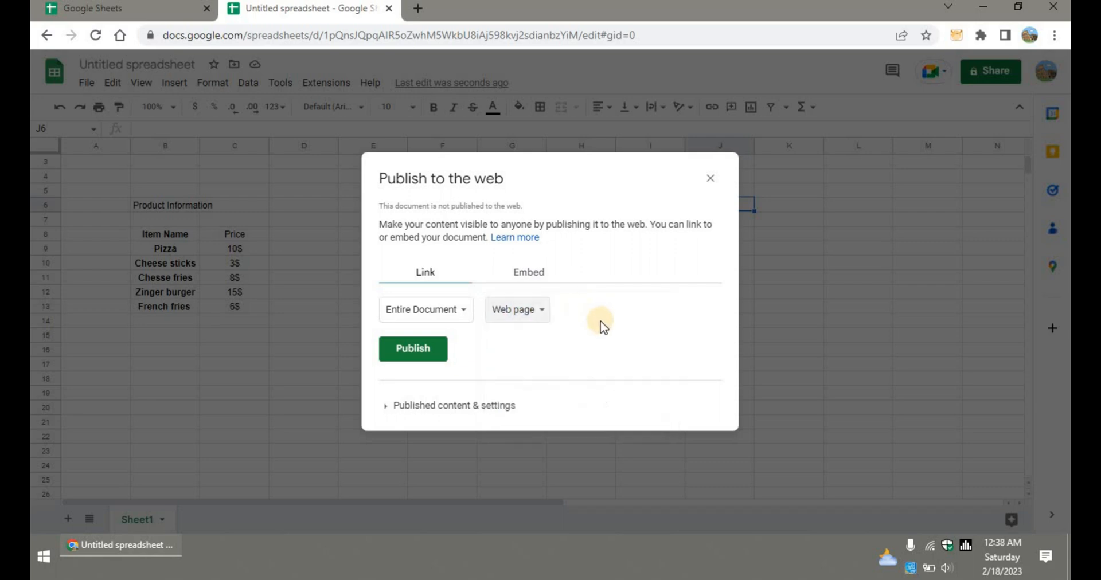
click(432, 359)
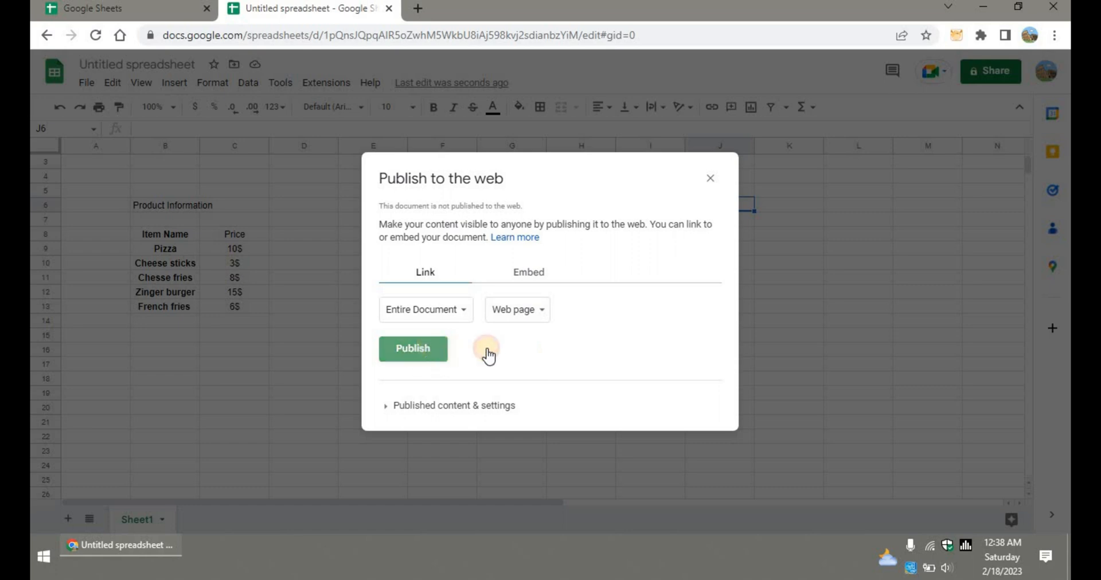
click(624, 120)
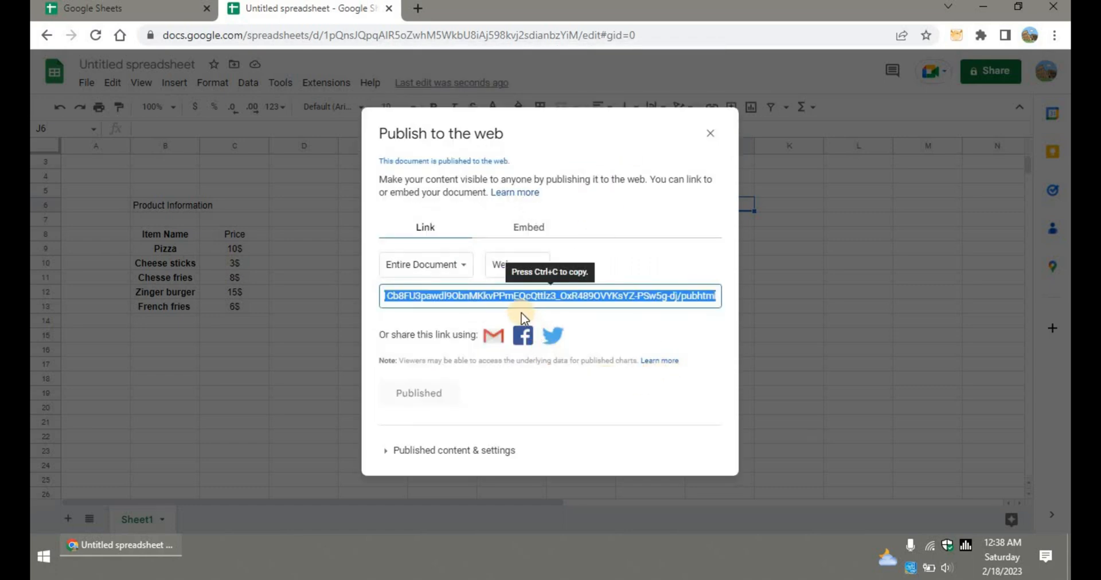
- Copy the full published link of the spreadsheet
click(528, 295)
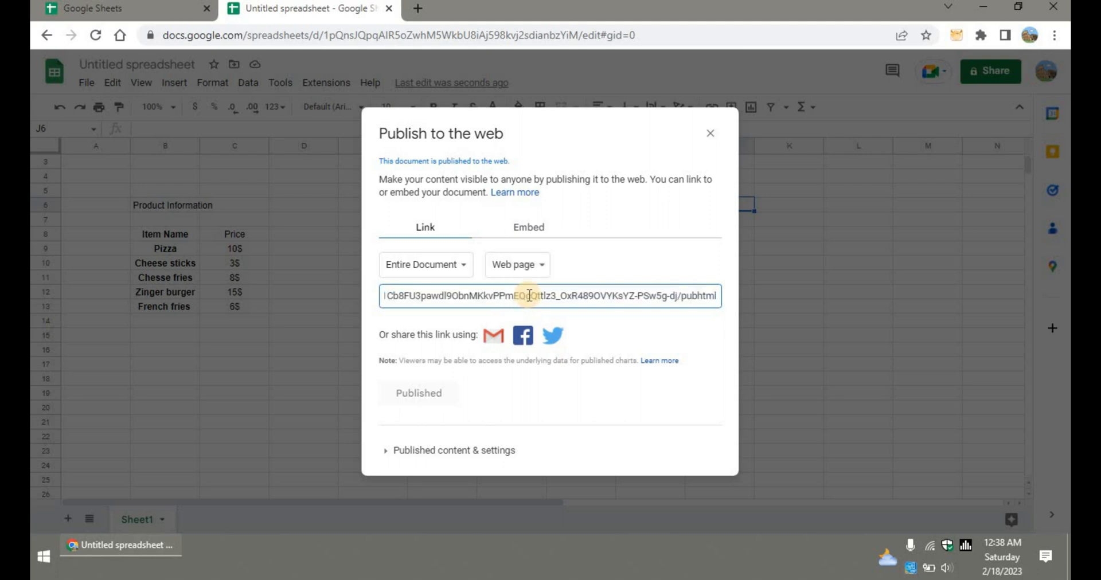
key(ctrl+a)
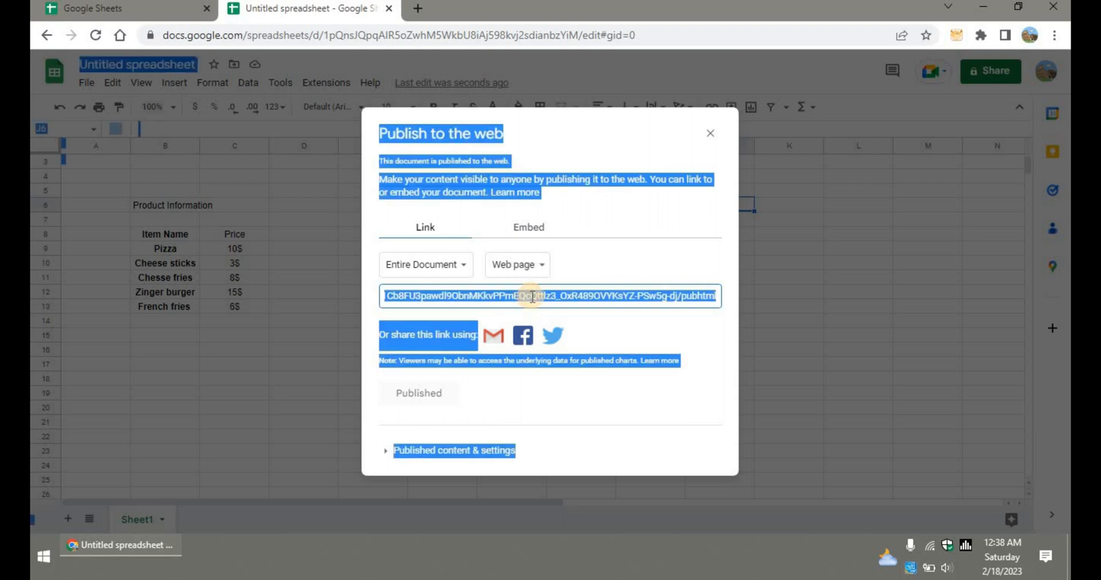
click(534, 296)
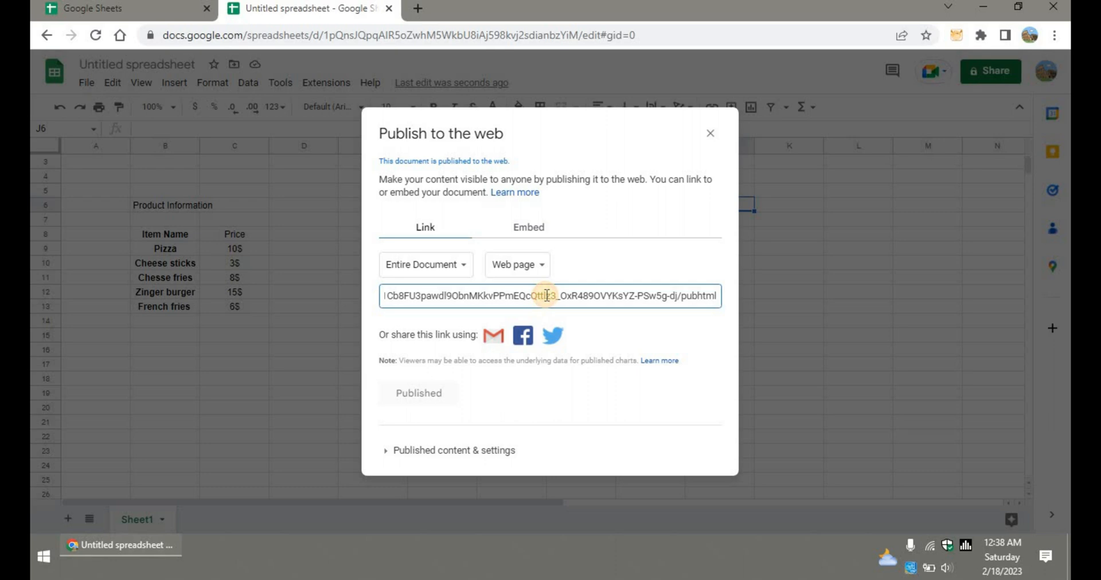
triple_click(546, 295)
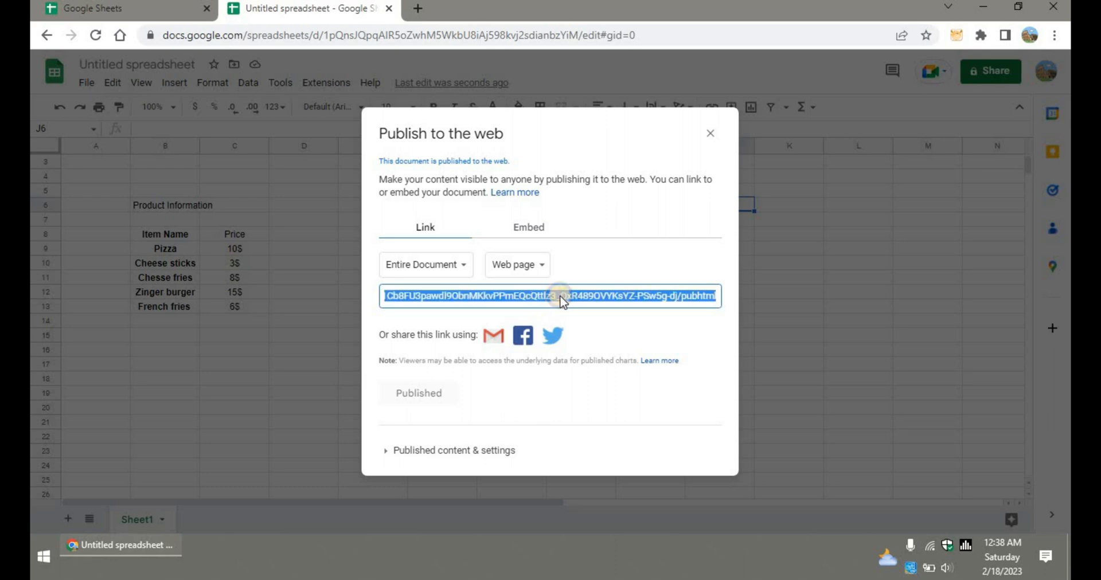
right_click(562, 295)
click(582, 305)
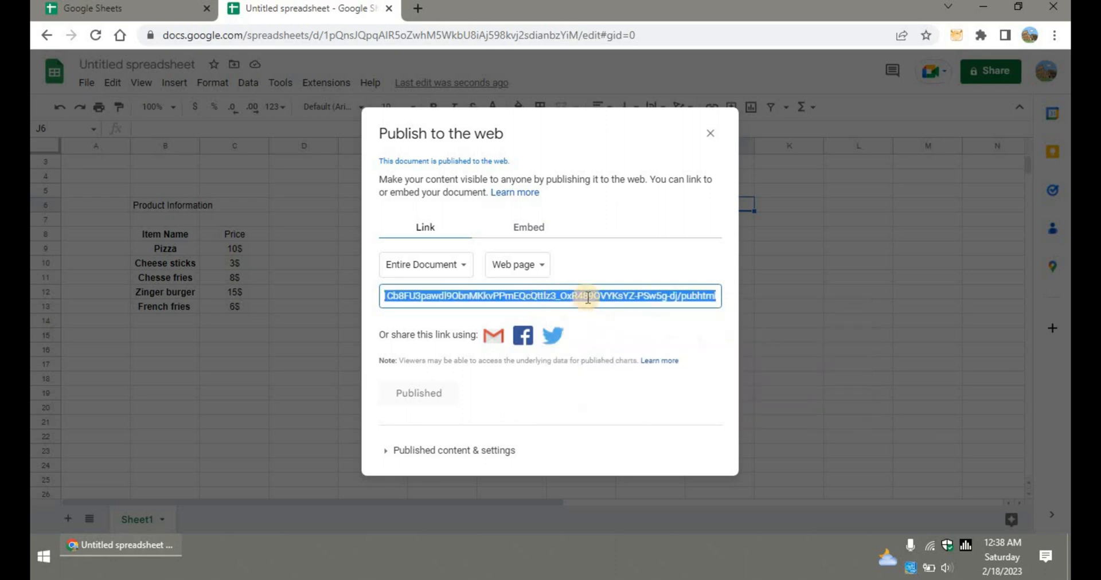
- Open the copied published link in a new maximized Incognito window
click(423, 7)
right_click(433, 35)
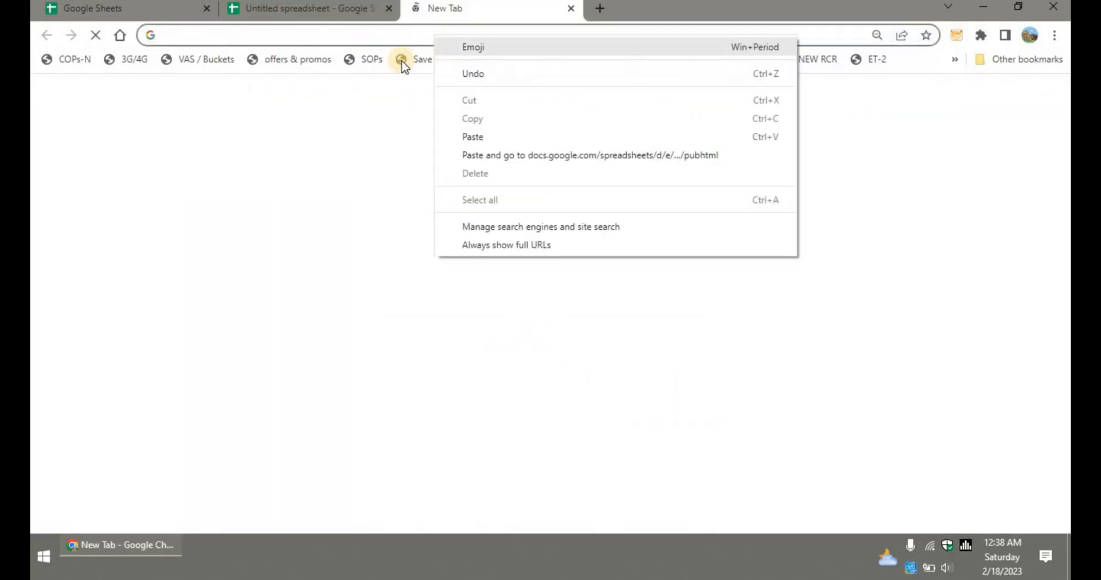
click(344, 136)
key(ctrl+shift+n)
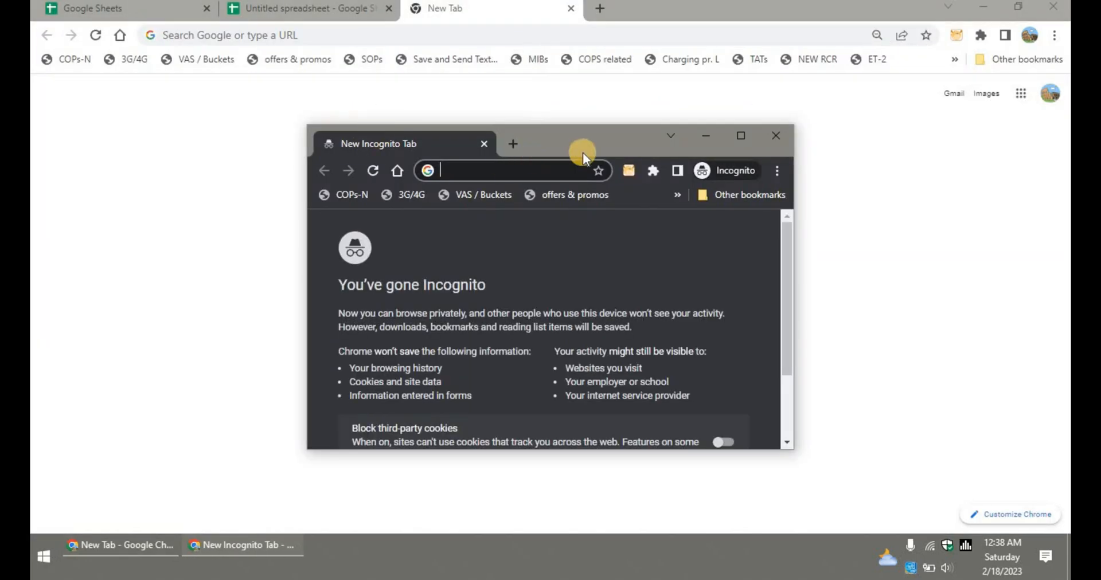
double_click(580, 137)
right_click(280, 38)
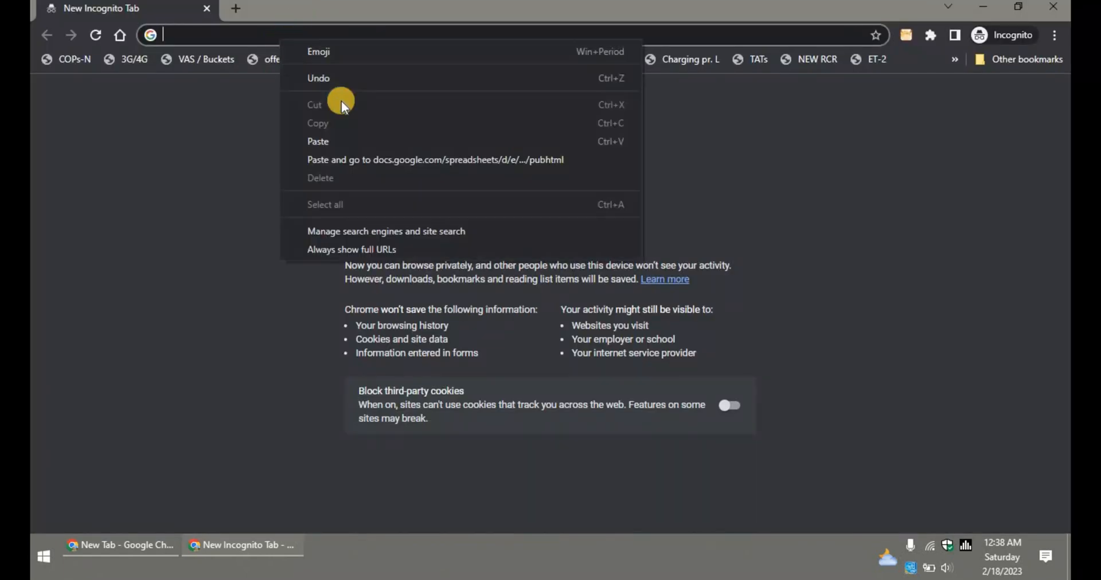
click(357, 166)
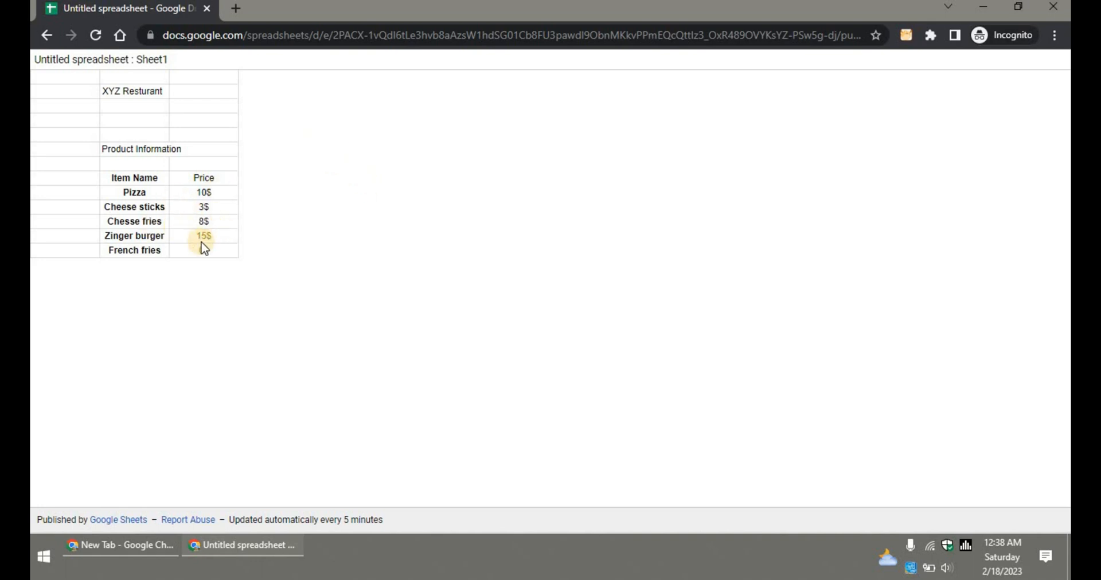
- Examine the published product table, its automatic-update note and its web address, and close the Incognito page
drag(100, 149, 195, 252)
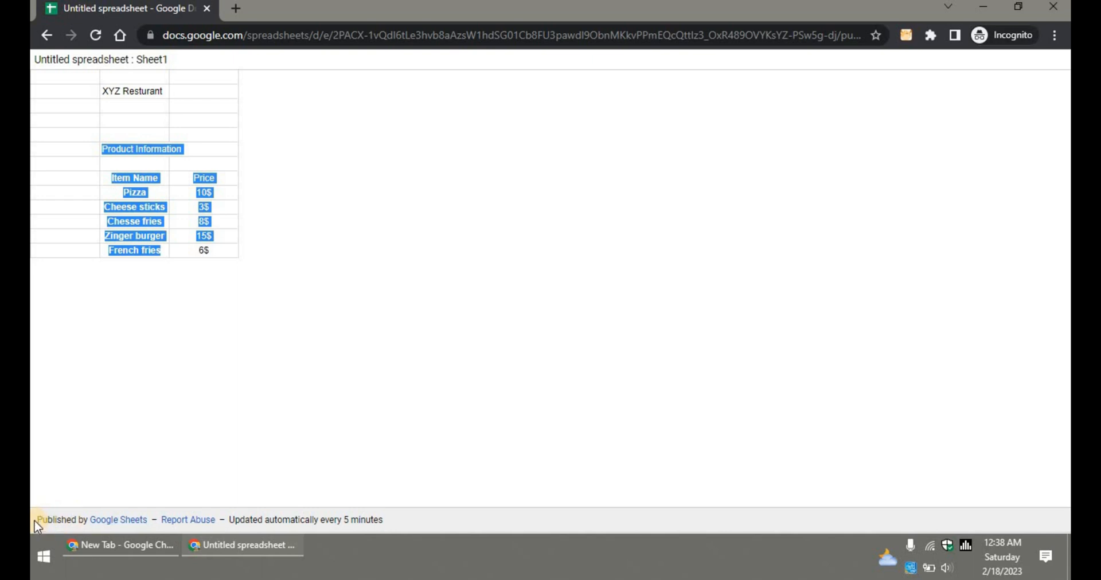
drag(40, 522, 376, 519)
double_click(379, 520)
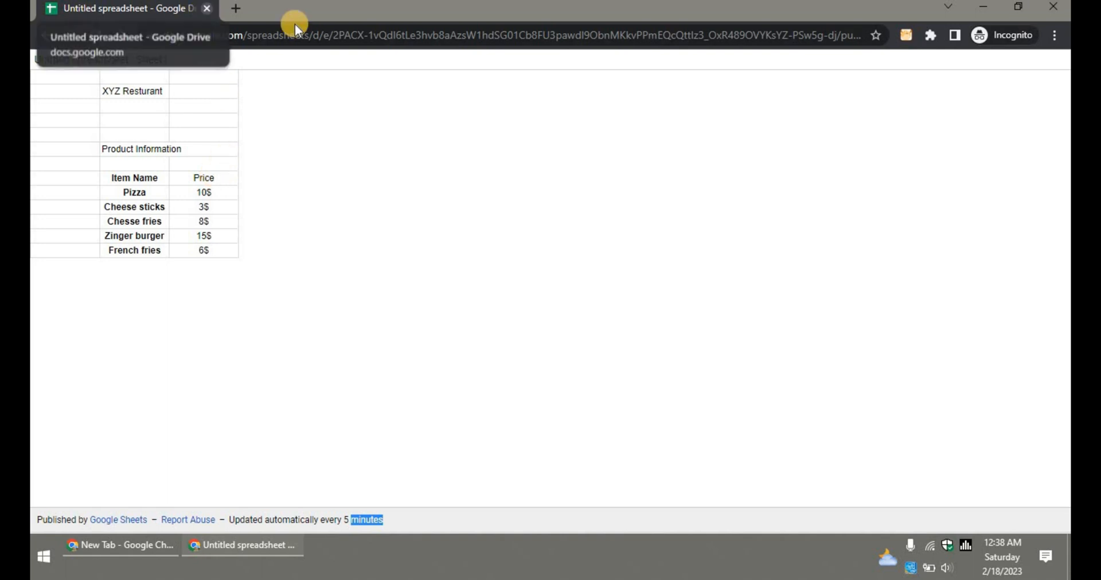
click(273, 35)
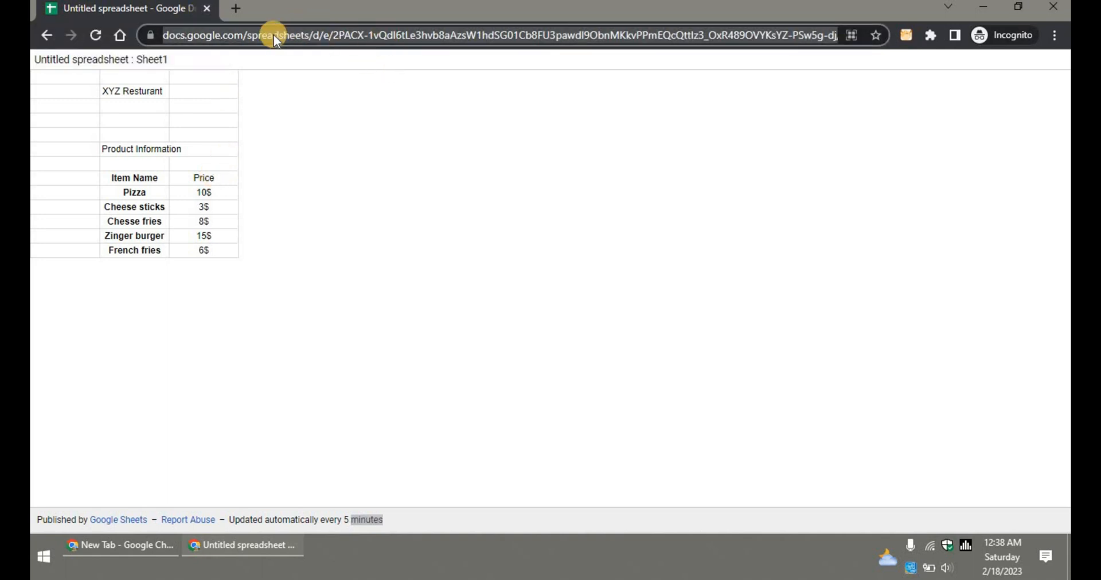
click(212, 11)
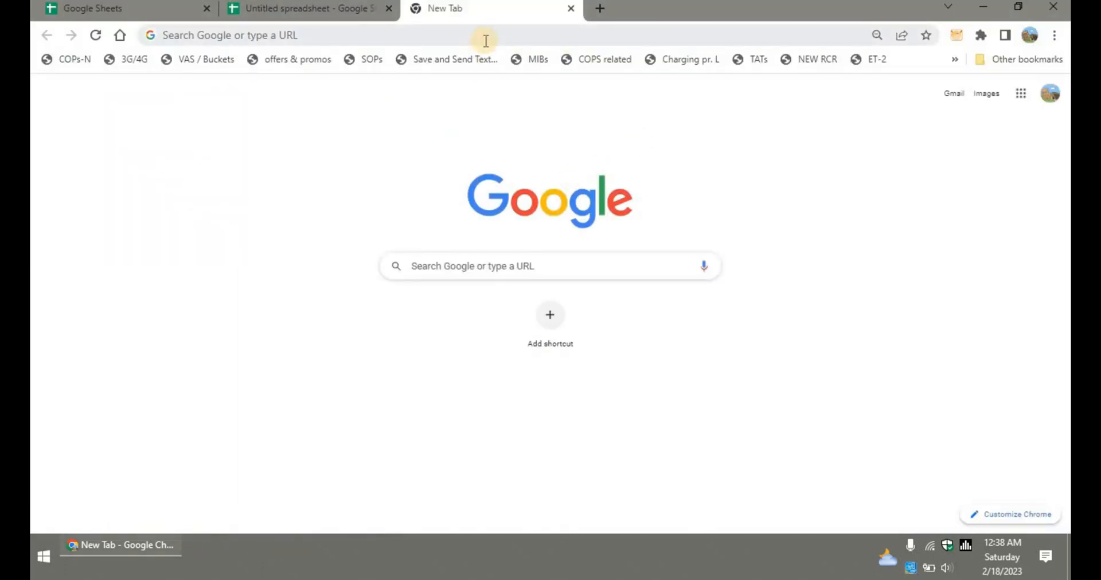
- Search the web for "url shortener free" and open the free-url-shortener.rb.gy site
click(486, 35)
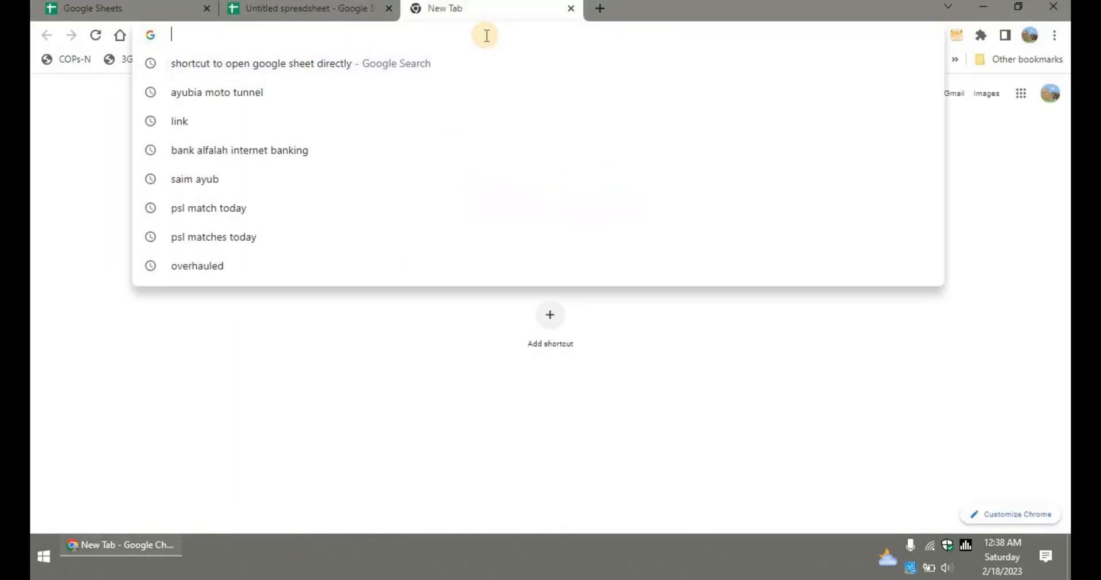
text(url )
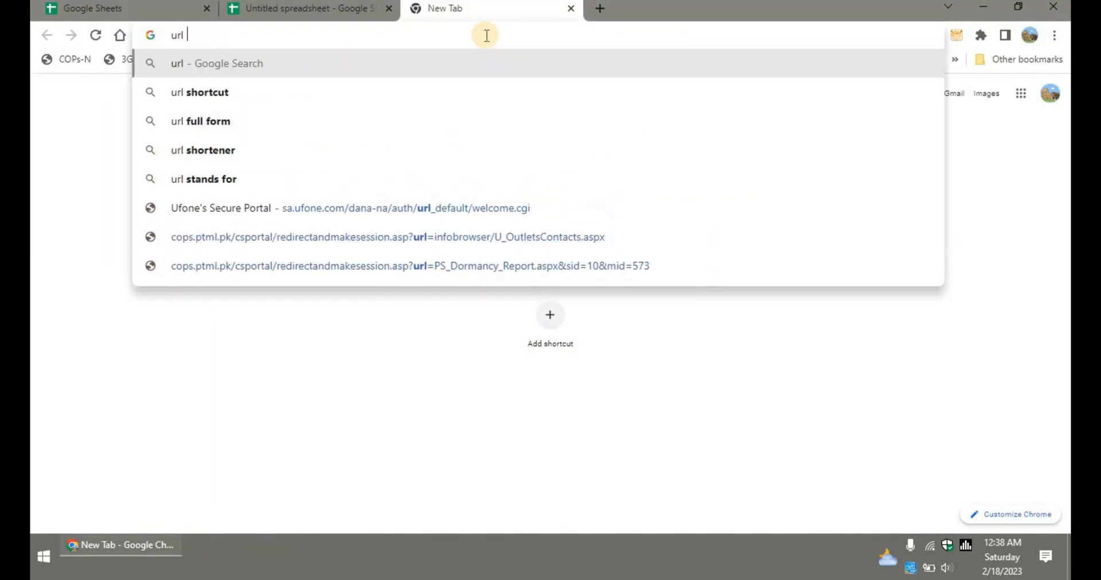
text(shortner)
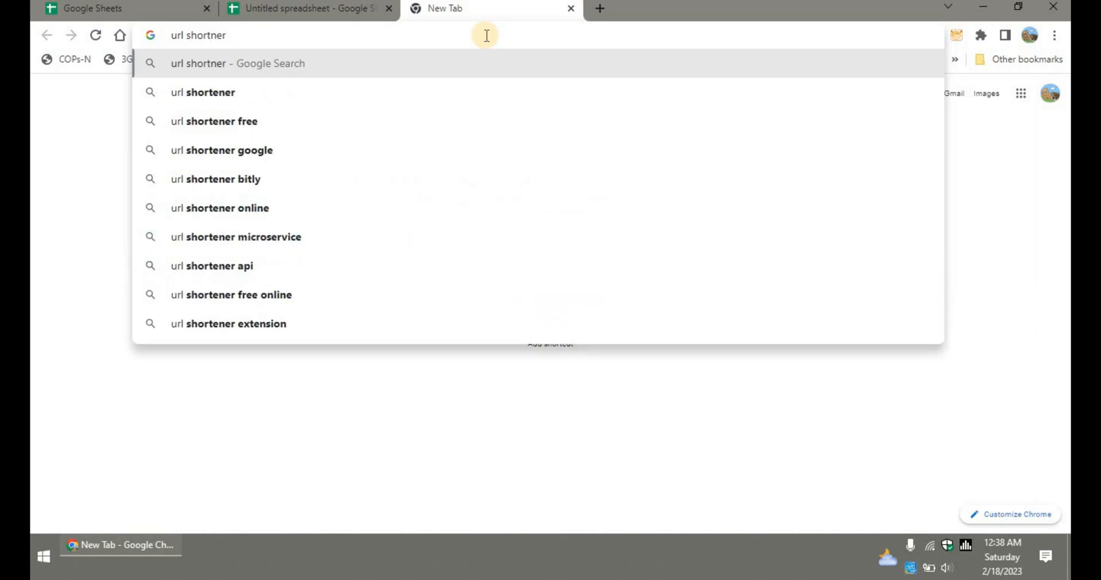
key(Down)
key(Down)
key(Return)
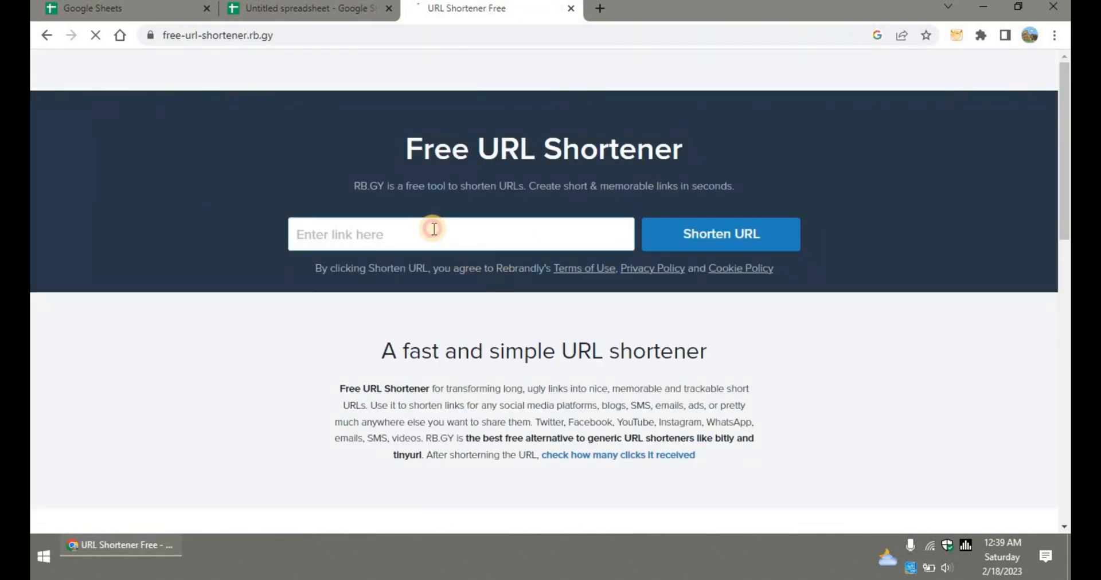
- Shorten the published spreadsheet link, copy the short link and dismiss the Chrome extension offer
key(ctrl+v)
click(717, 234)
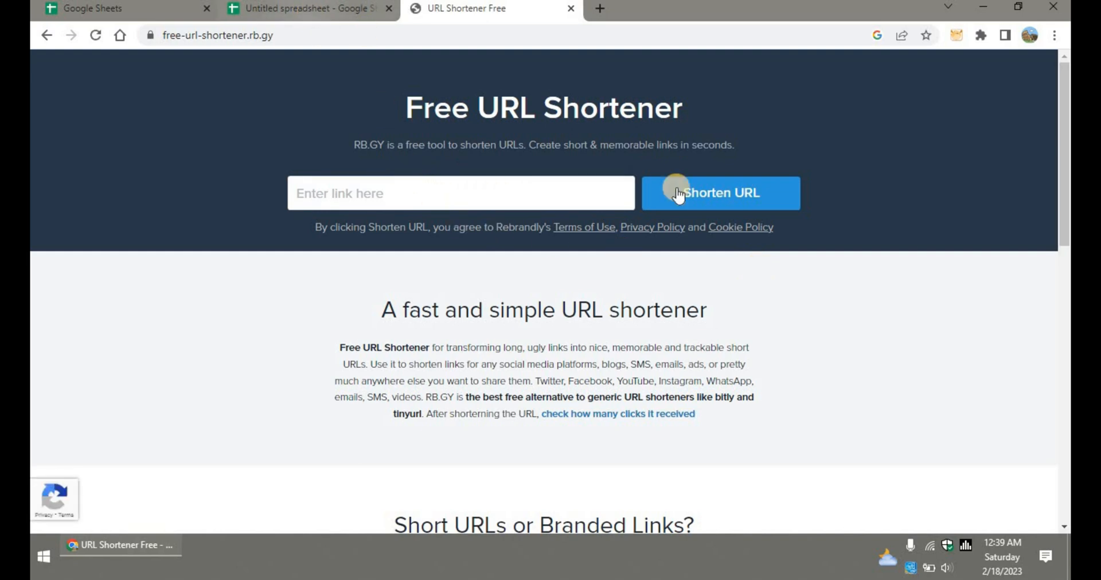
click(412, 193)
key(ctrl+v)
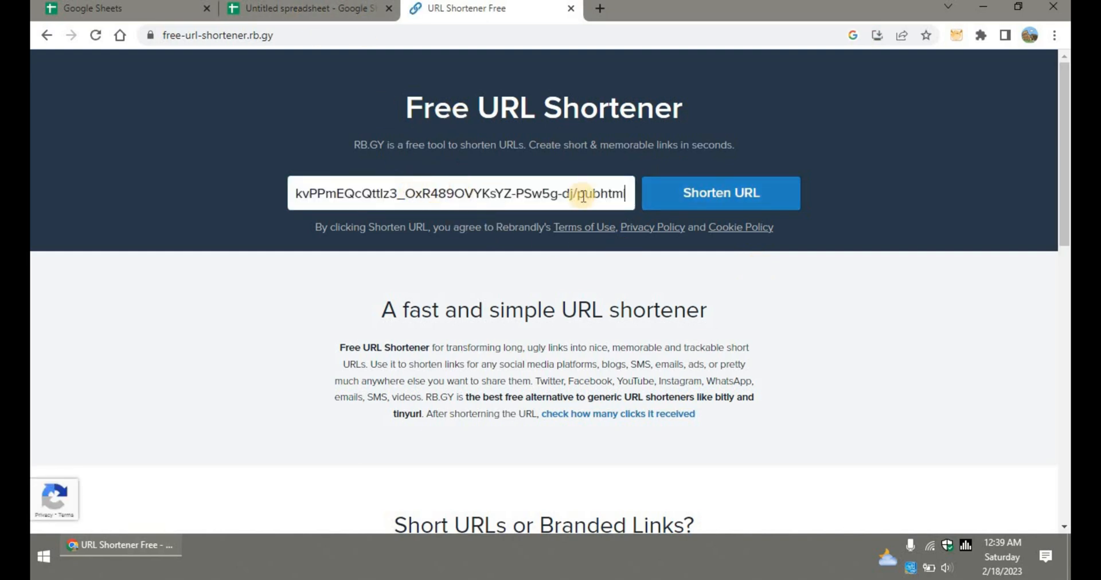
click(716, 194)
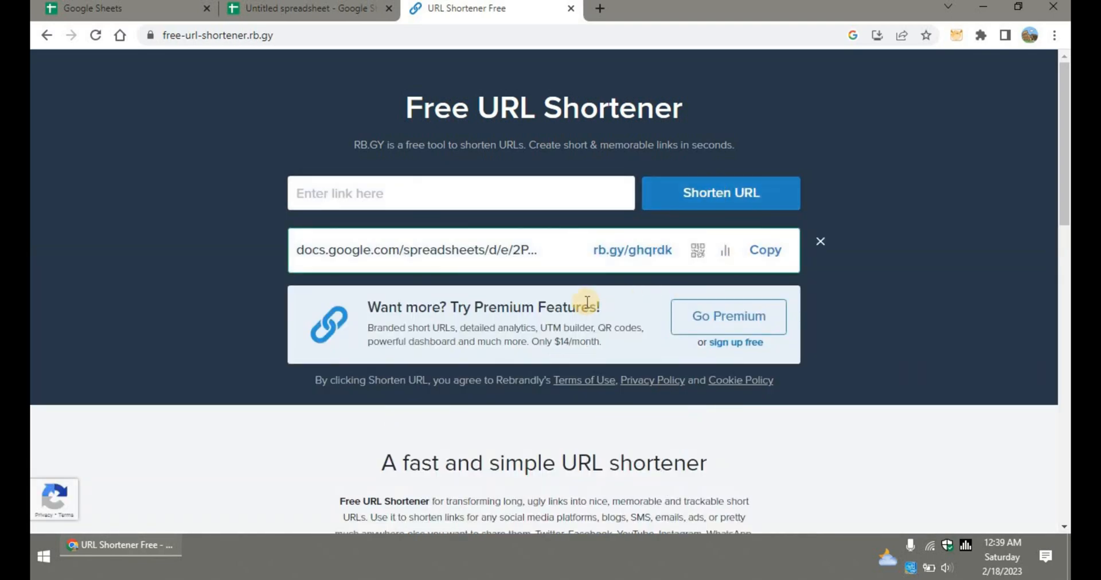
click(751, 250)
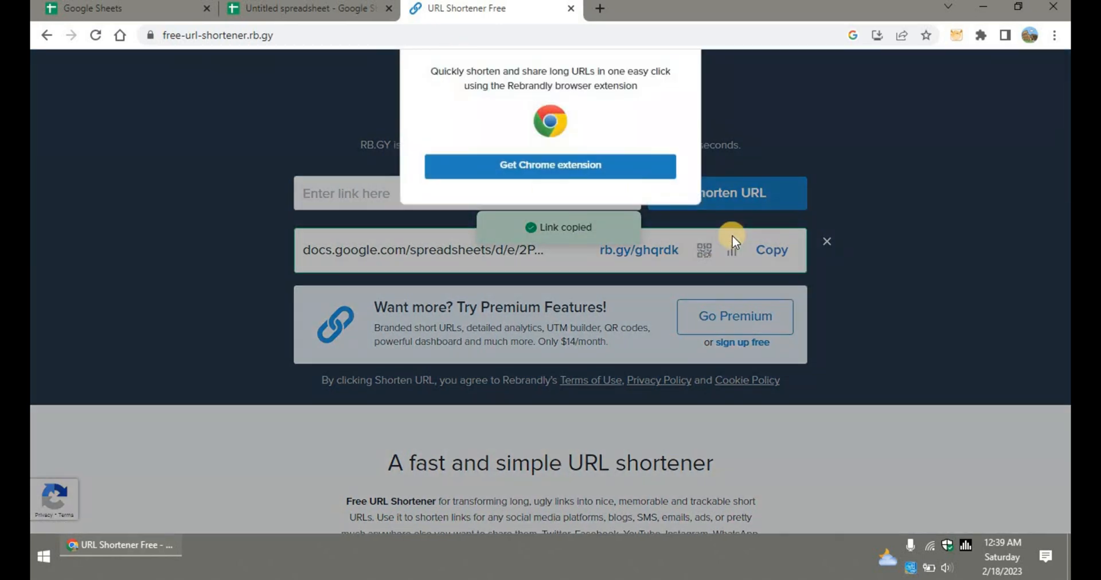
click(848, 144)
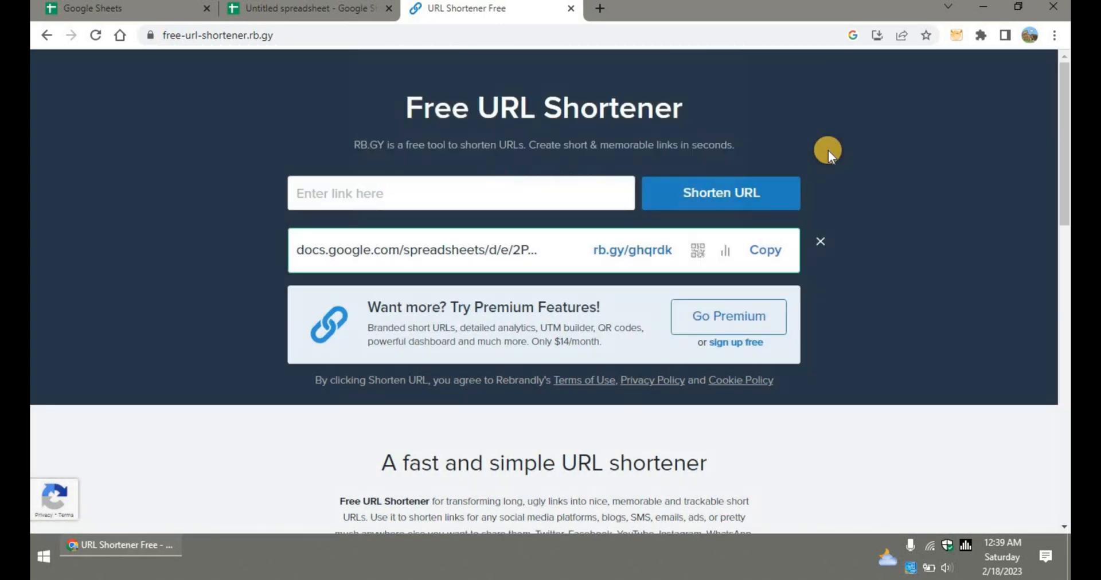
key(ctrl+shift+n)
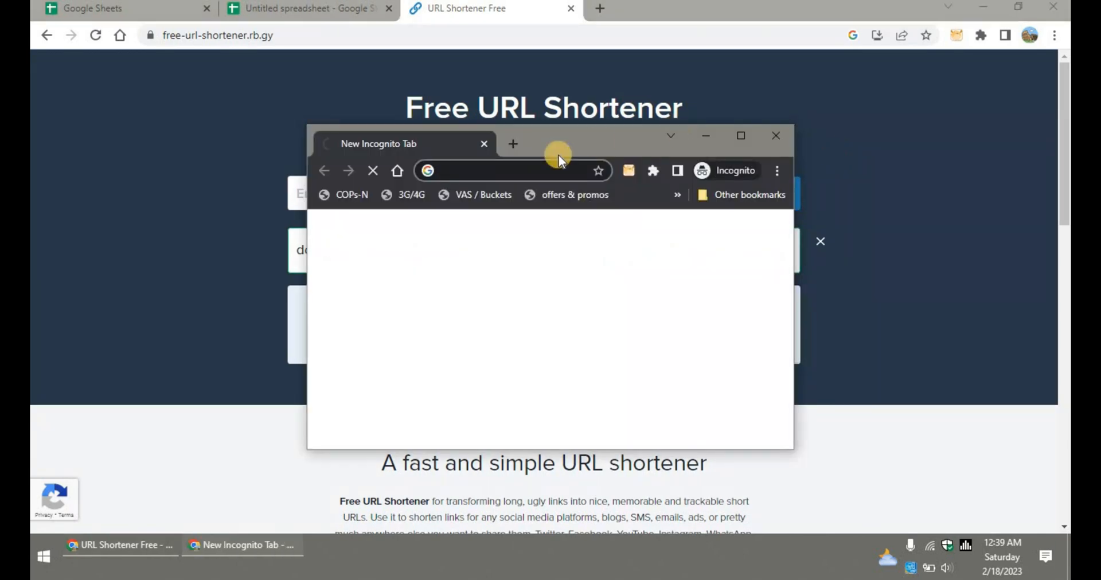
right_click(477, 171)
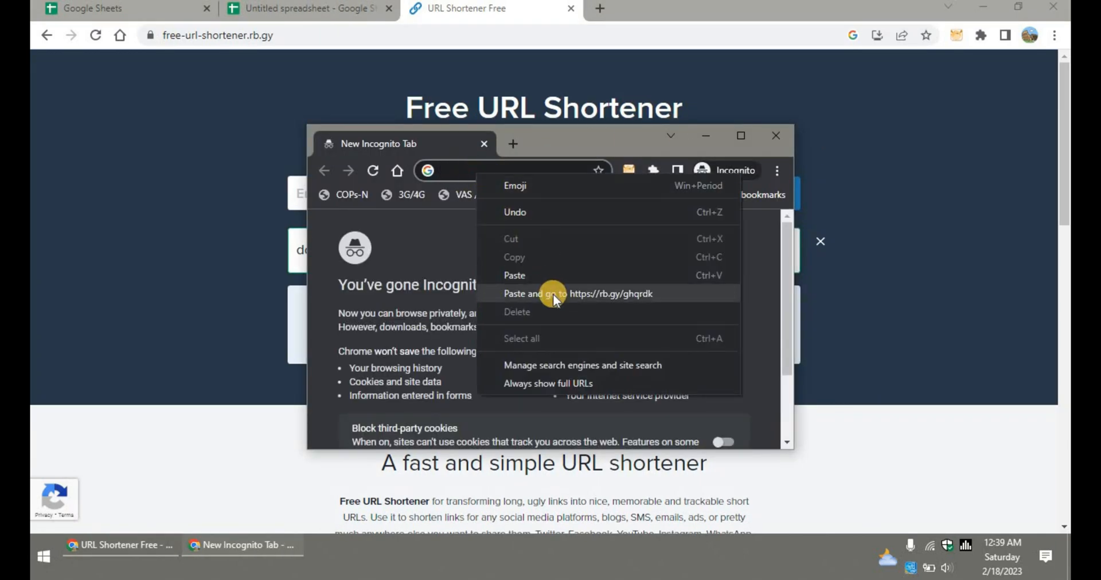
click(570, 136)
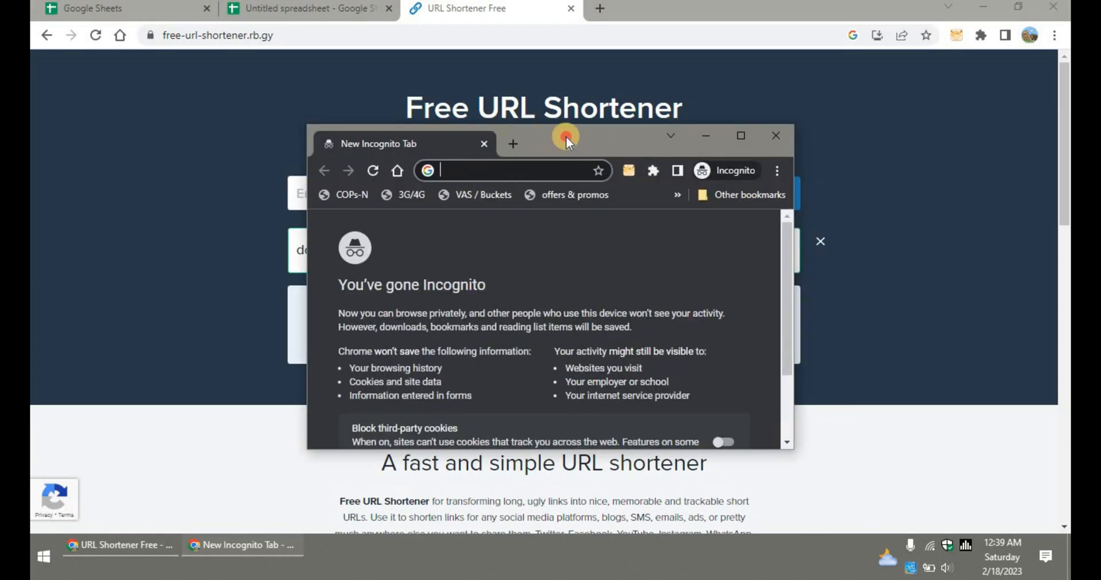
double_click(566, 136)
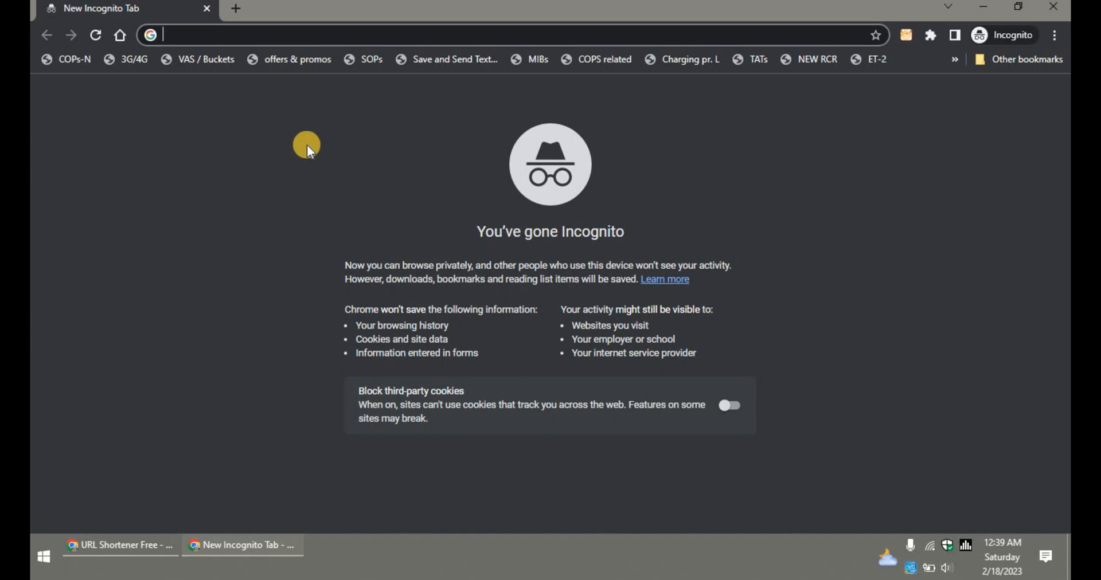
right_click(286, 35)
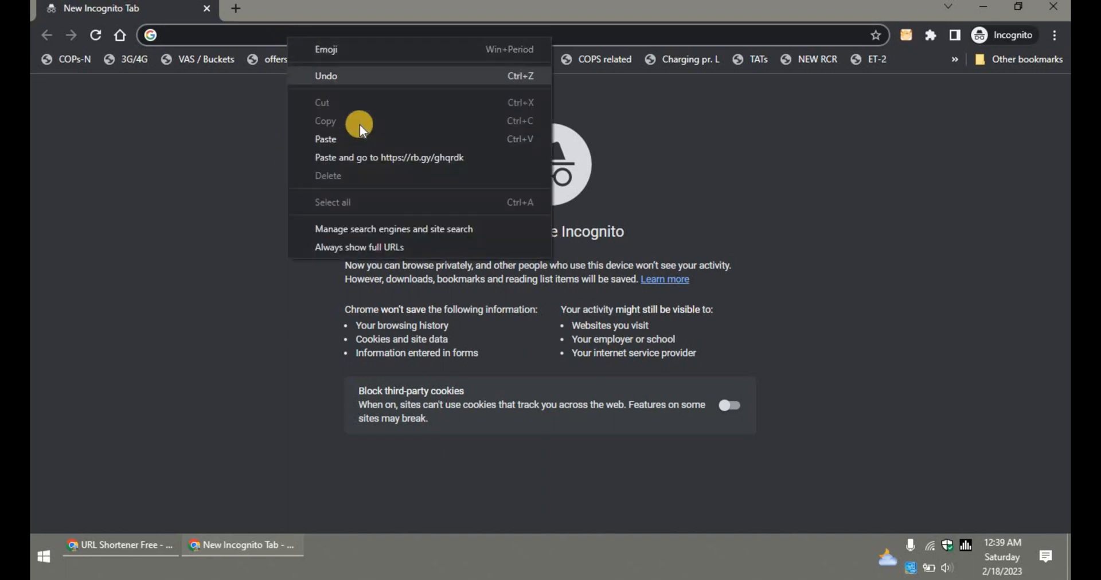
click(361, 158)
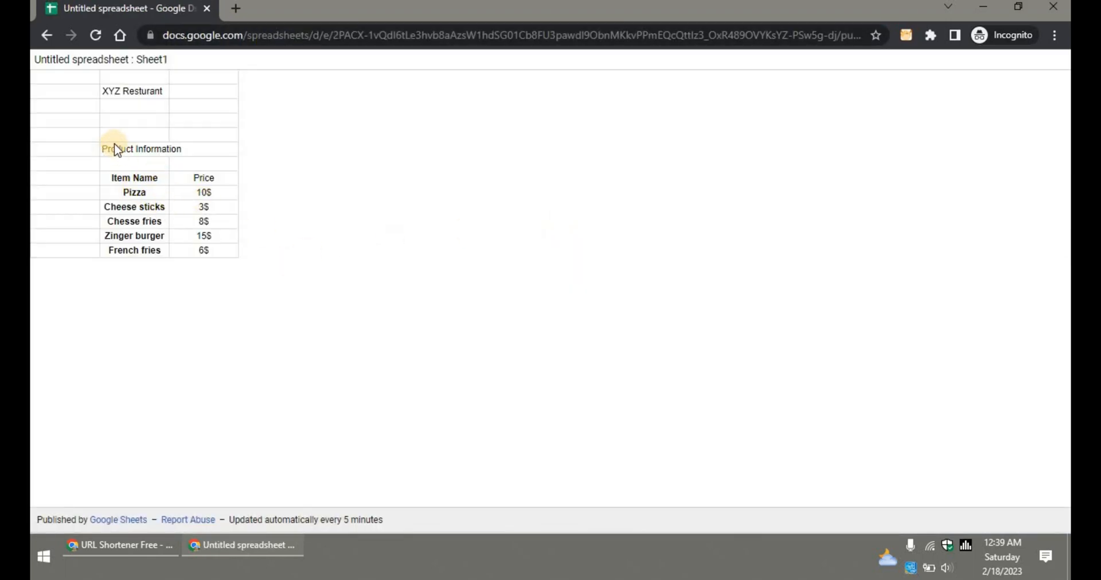
- Examine the item names and prices in the published product table opened through the short link
drag(101, 146, 139, 191)
click(492, 251)
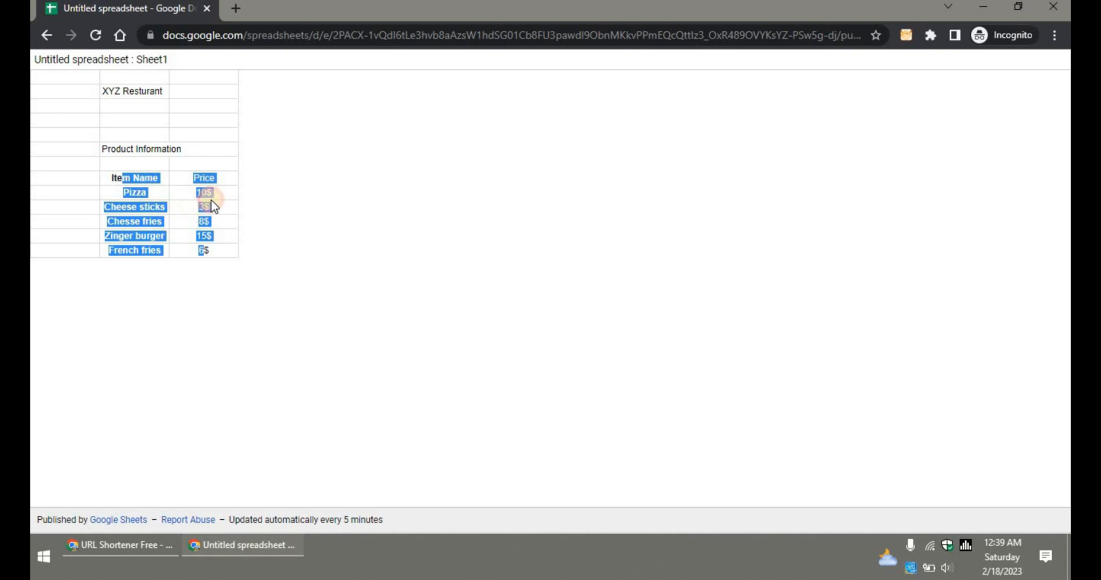
click(229, 261)
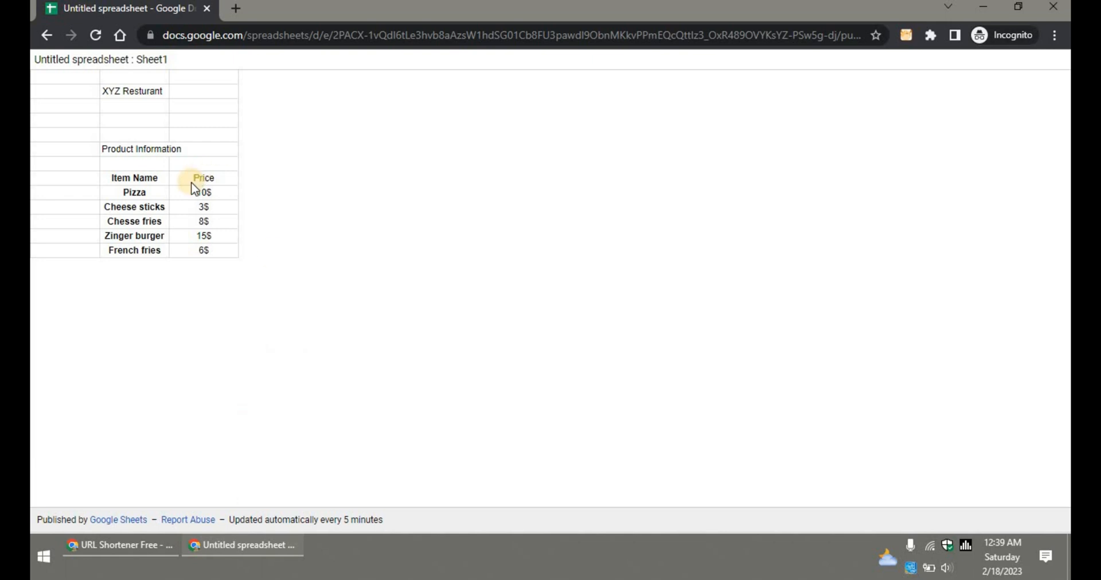
- Close the Incognito page, the URL shortener page and the spreadsheet's Publish to the web dialog
click(207, 8)
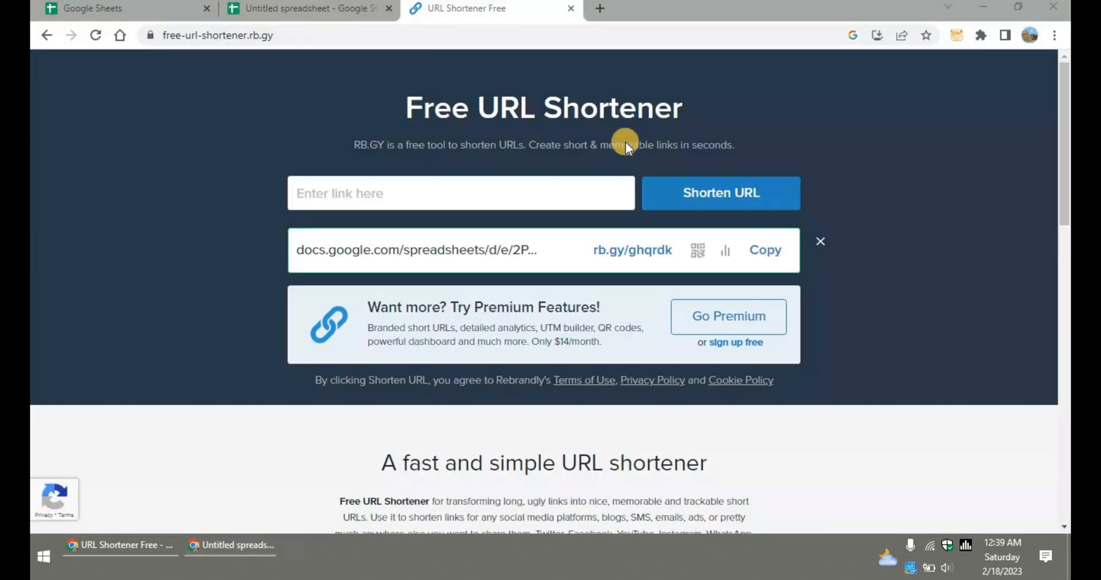
click(571, 8)
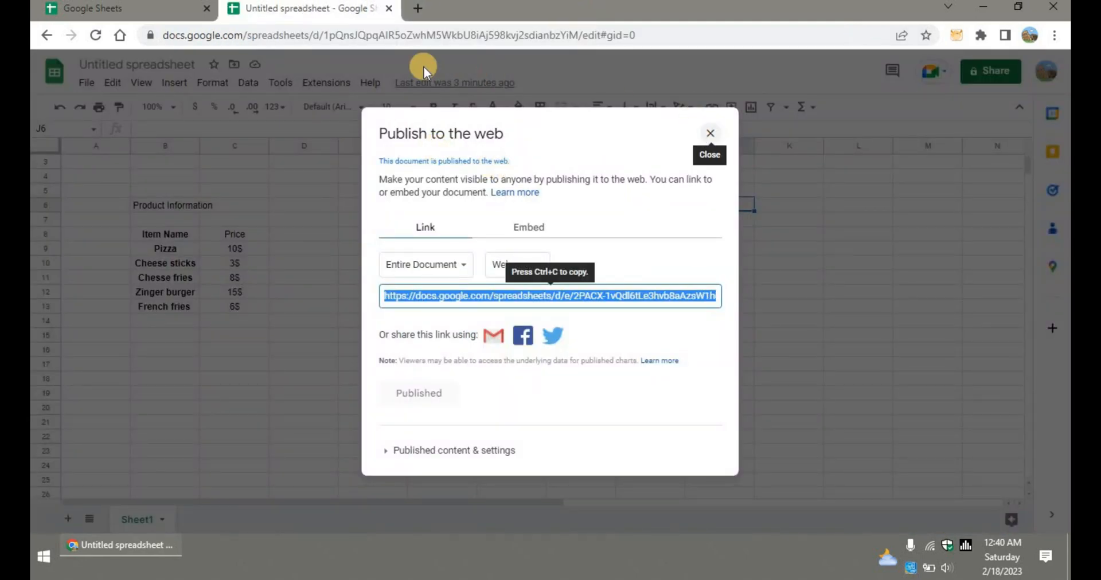
click(710, 133)
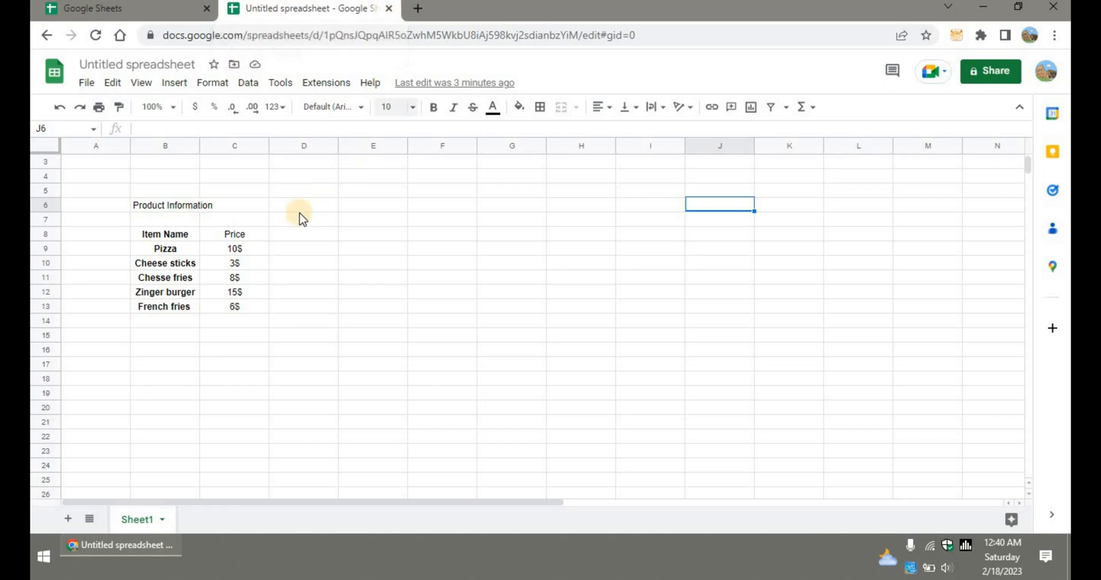
- Open the copied short link in a new regular tab in place of the spreadsheet editor and highlight the product table
click(415, 13)
click(390, 11)
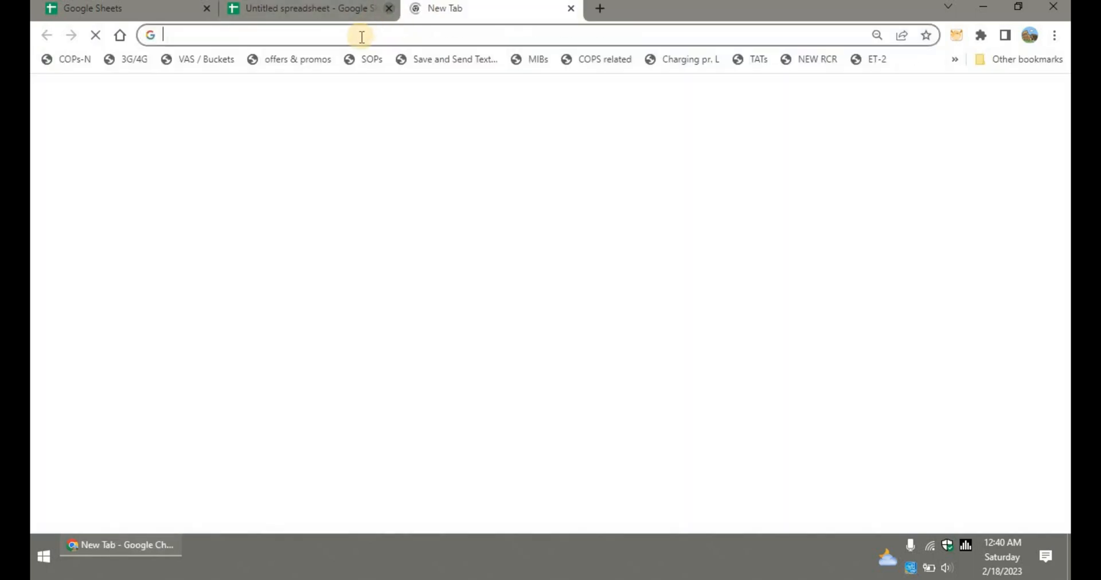
right_click(362, 35)
click(427, 158)
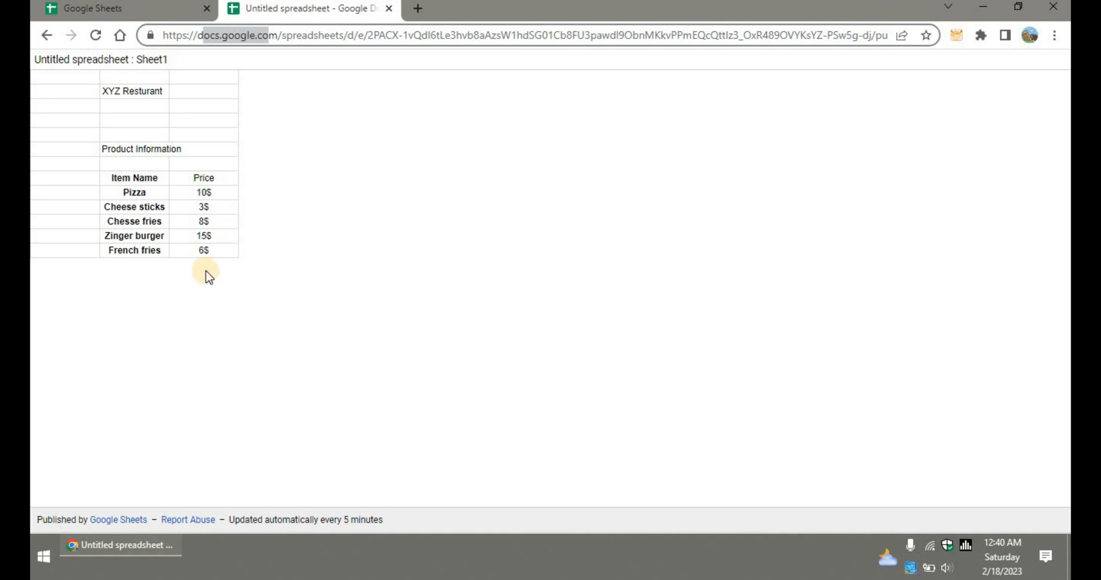
drag(211, 253, 113, 155)
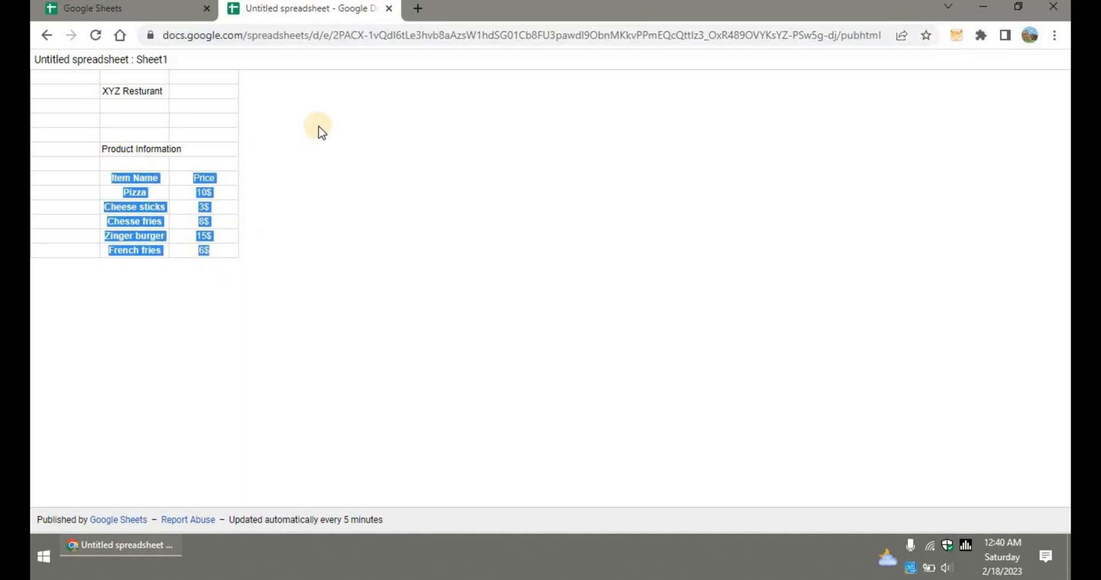